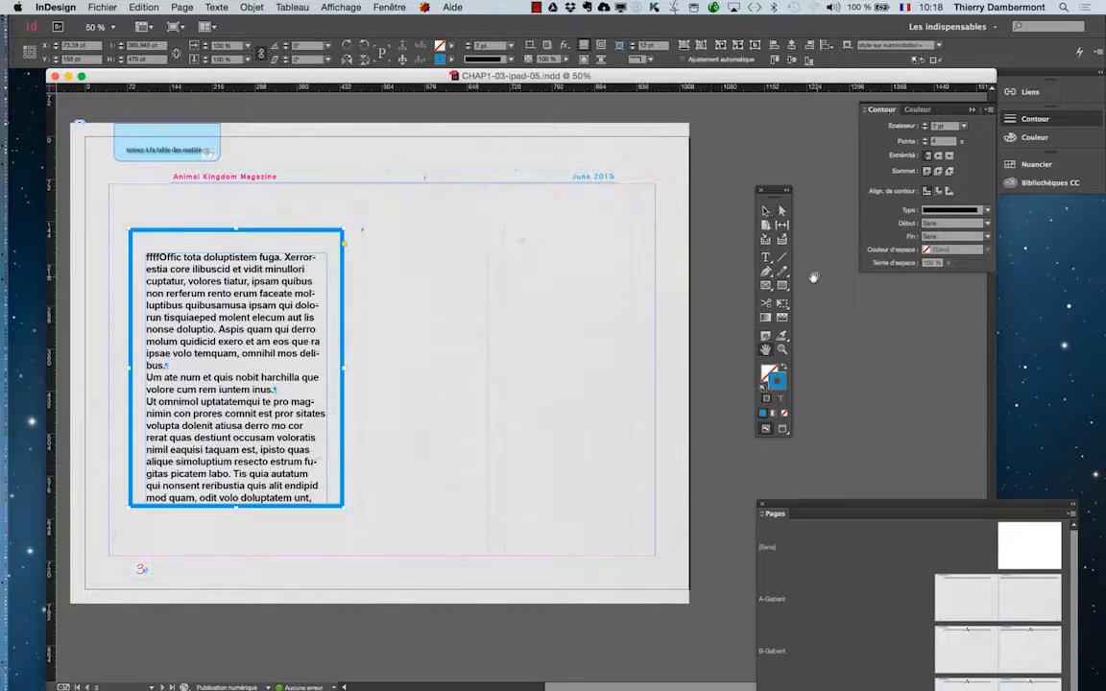
# Draw an empty rectangular frame about 318 × 120 pt on page 3 and move it onto the pasteboard beside the page
pyautogui.click(783, 286)
pyautogui.moveTo(446, 210); pyautogui.dragTo(632, 282)
pyautogui.press('super+minus')
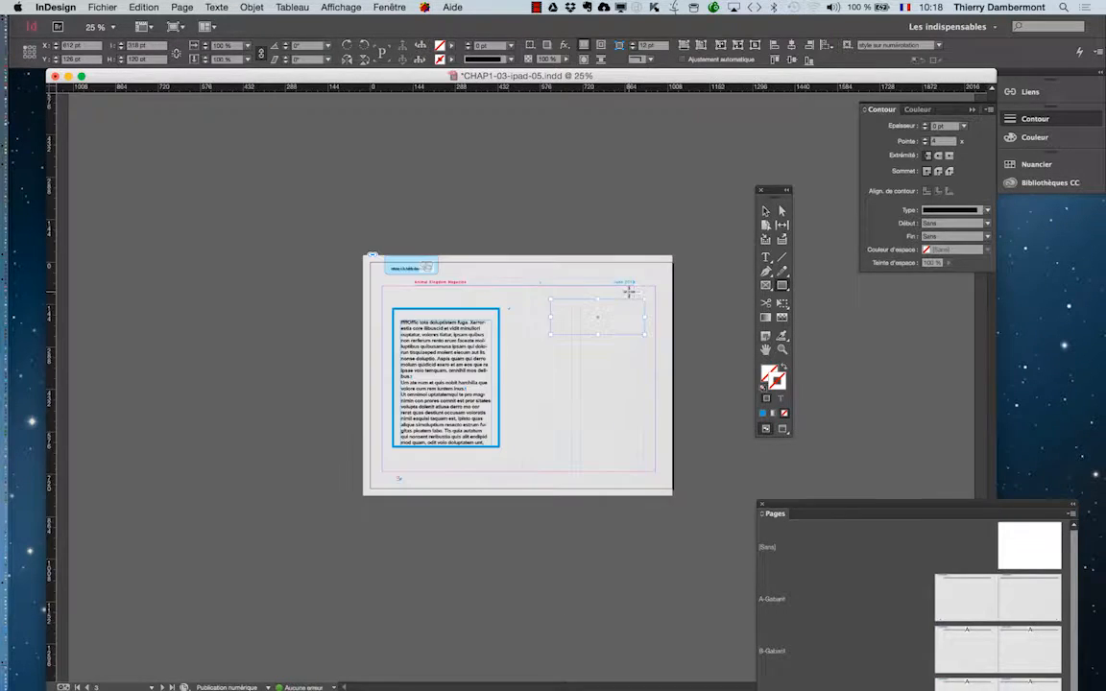
pyautogui.press('v')
pyautogui.moveTo(768, 197); pyautogui.dragTo(322, 169)
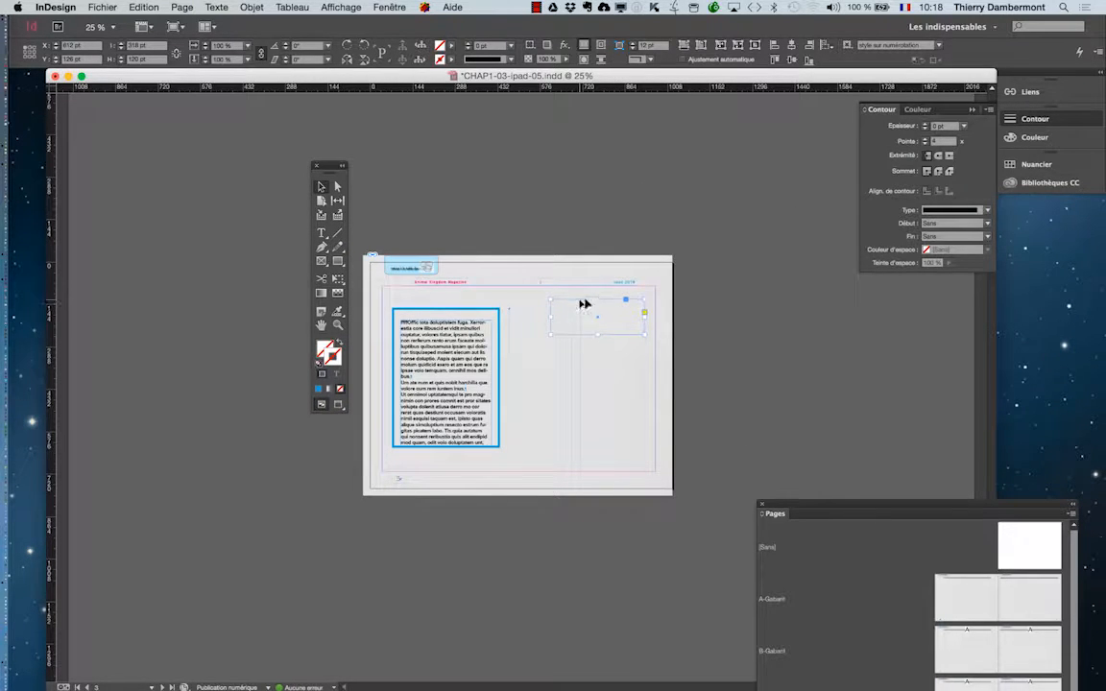
pyautogui.moveTo(584, 304); pyautogui.dragTo(728, 277)
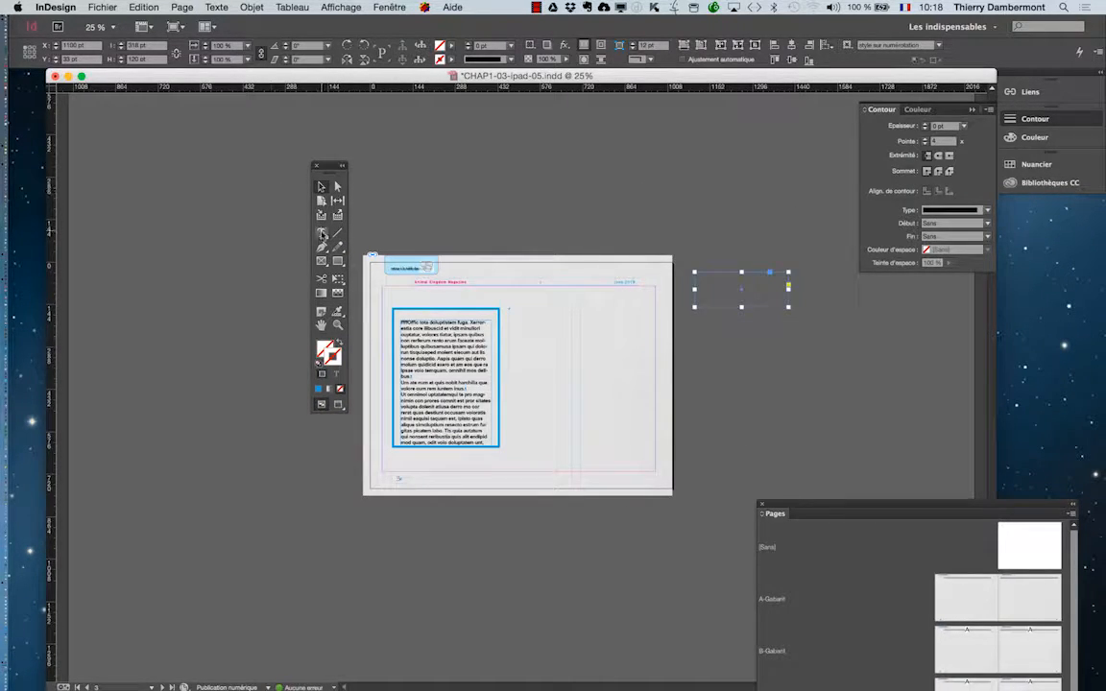
# Convert the empty pasteboard frame into a text frame and try to fill it with placeholder text
pyautogui.click(323, 234)
pyautogui.click(709, 286)
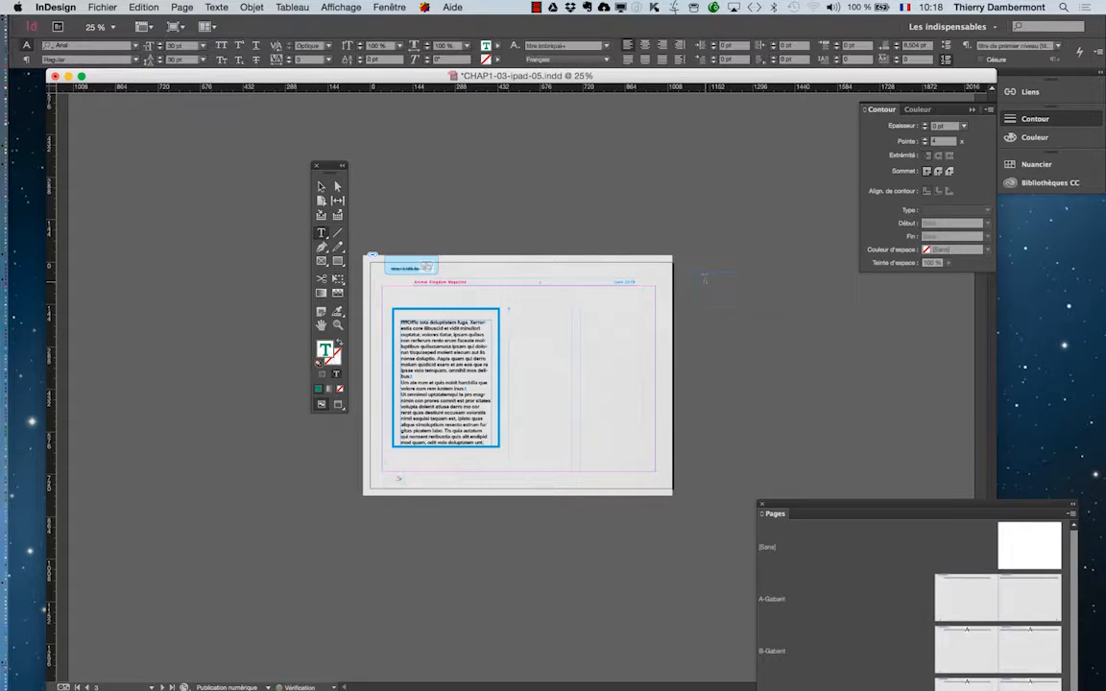
pyautogui.rightClick(706, 286)
pyautogui.click(813, 551)
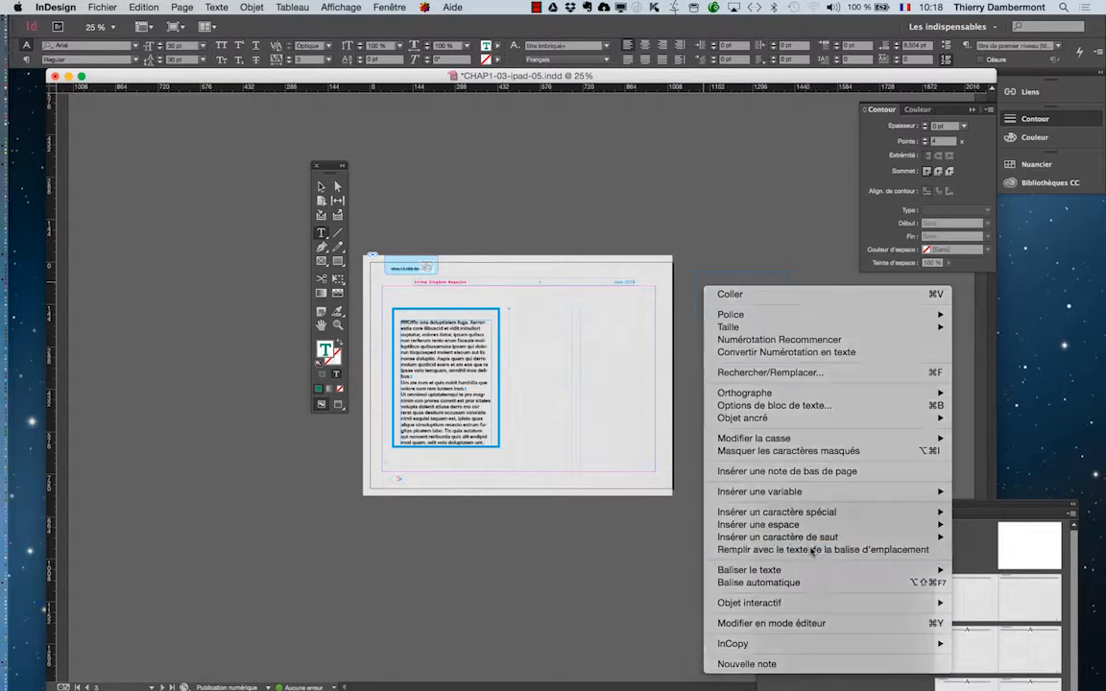
pyautogui.click(323, 188)
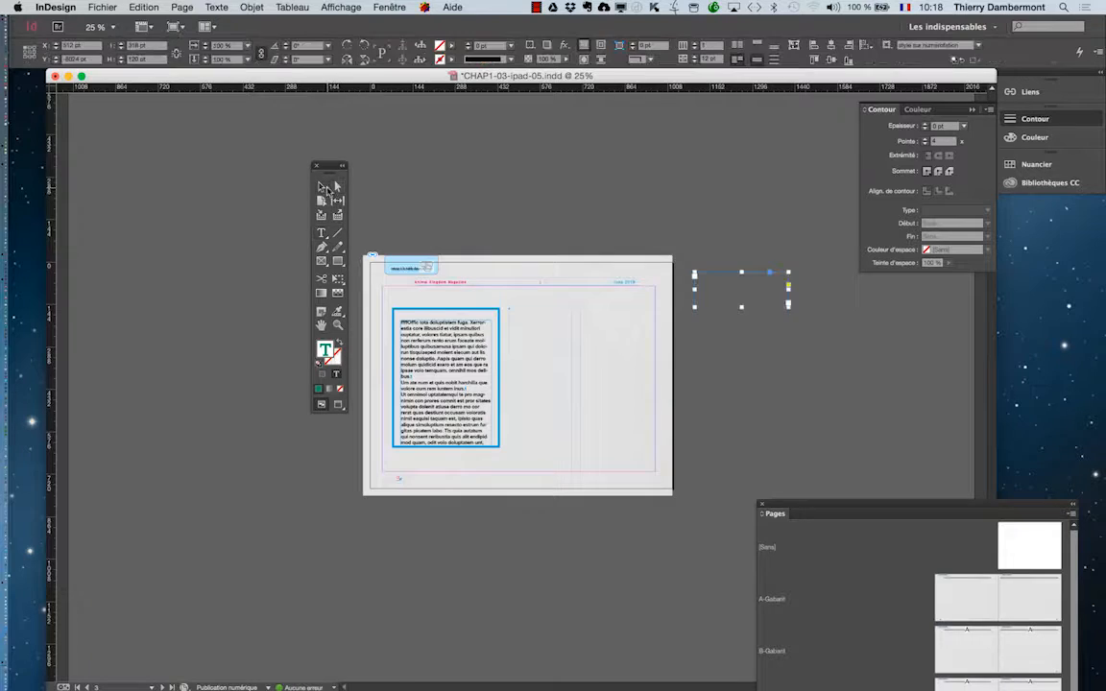
# Show the paragraph styles and apply [Paragraphe standard] to the pasteboard text frame
pyautogui.click(216, 7)
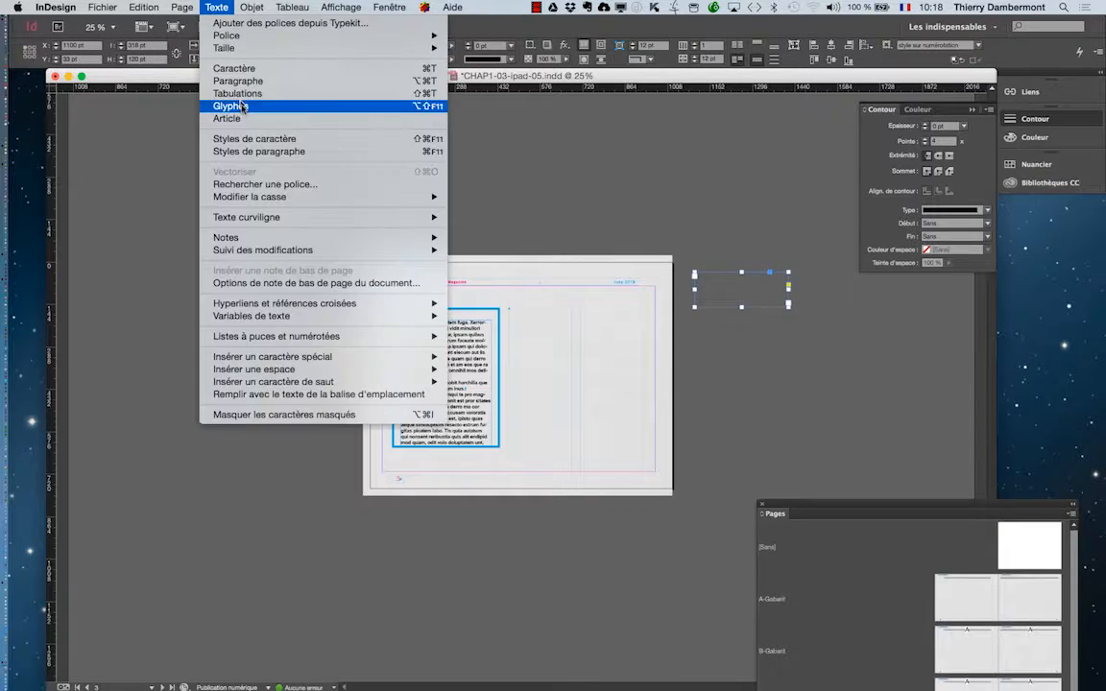
pyautogui.click(255, 151)
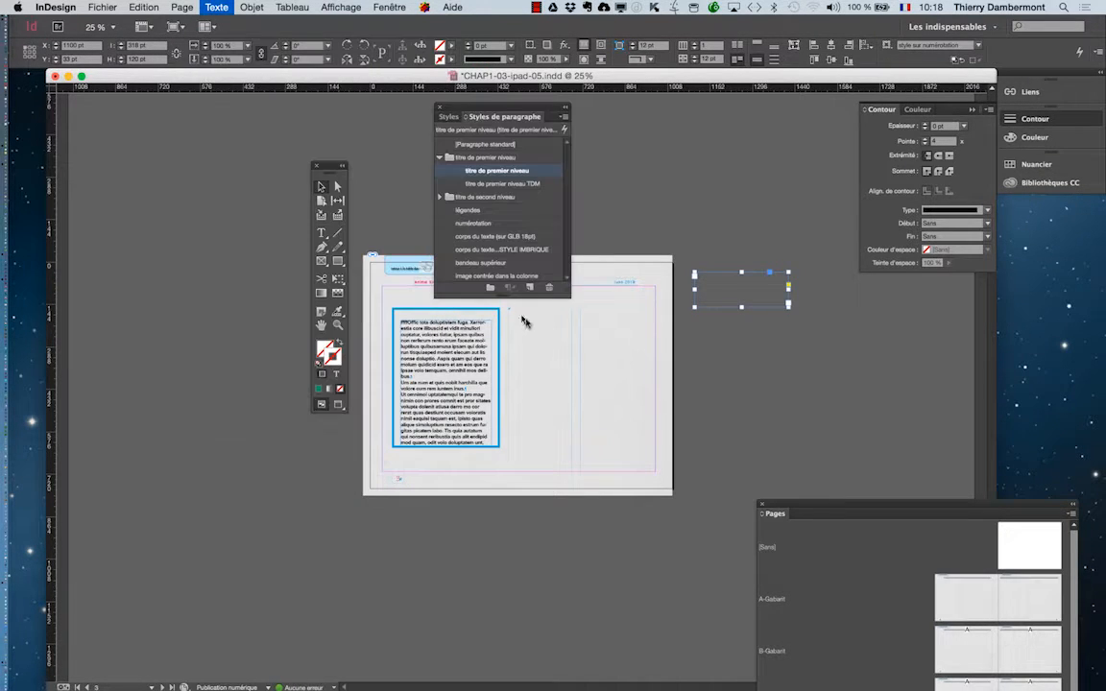
pyautogui.click(529, 146)
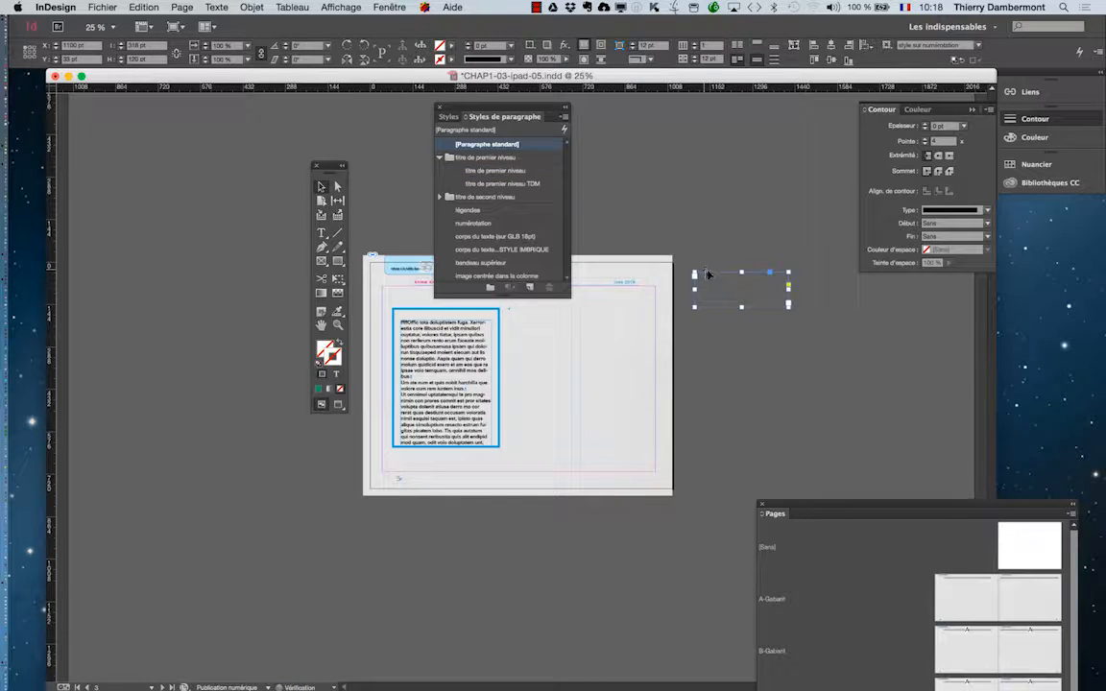
# Fill the pasteboard text frame with placeholder text and leave text editing with the frame selected
pyautogui.press('t')
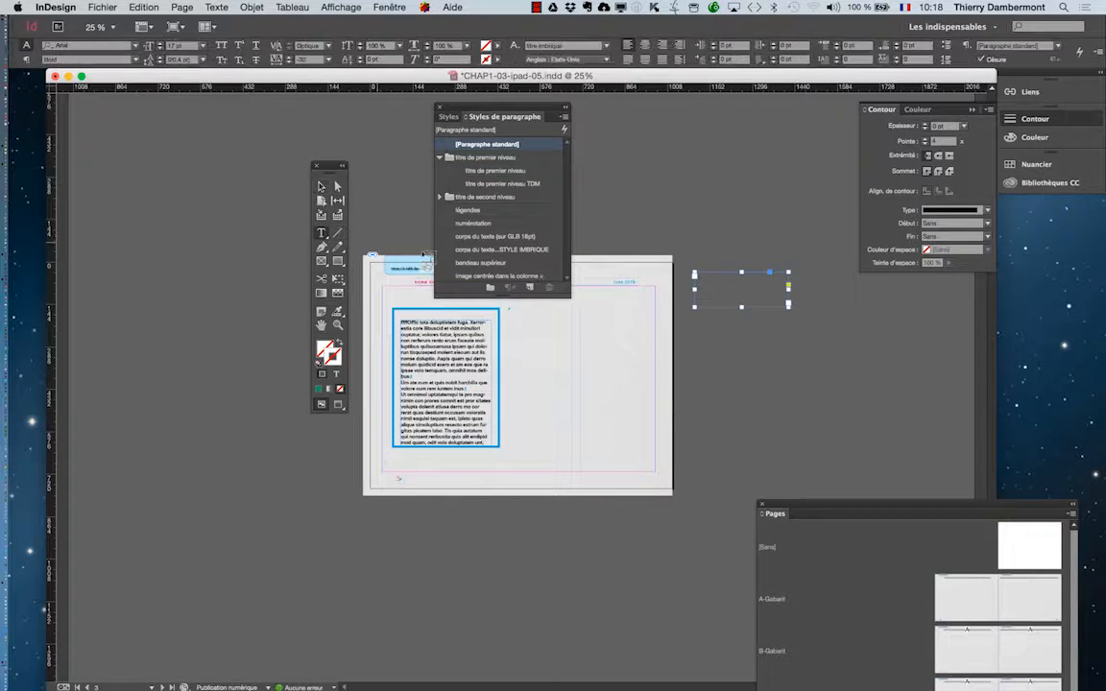
pyautogui.rightClick(722, 290)
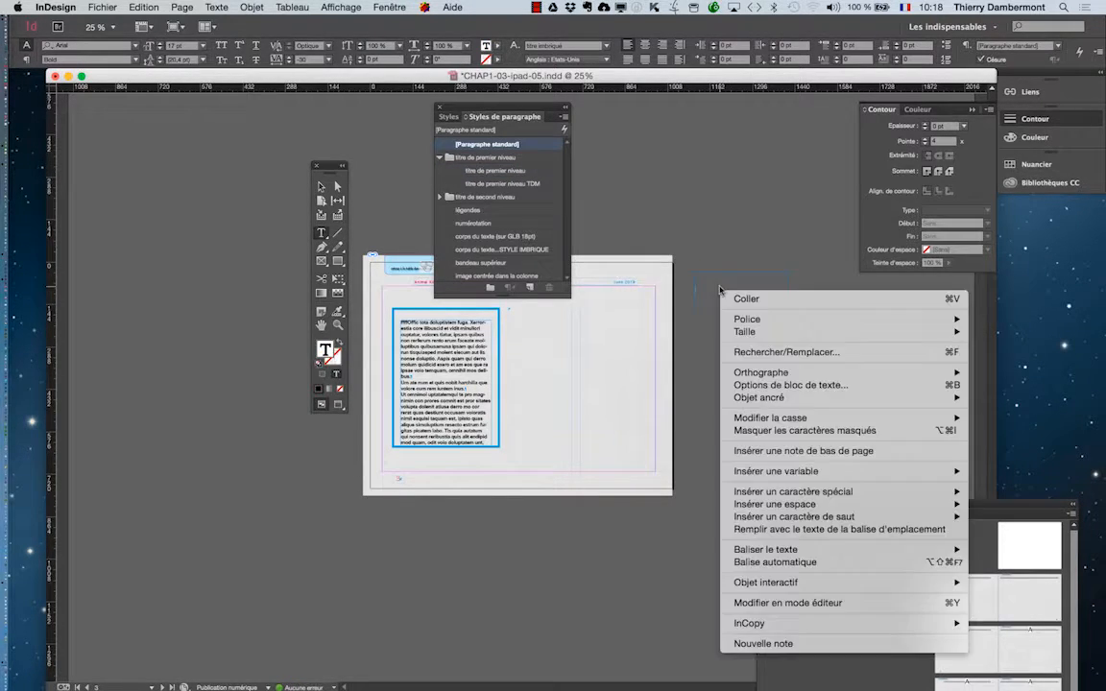
pyautogui.moveTo(824, 520)
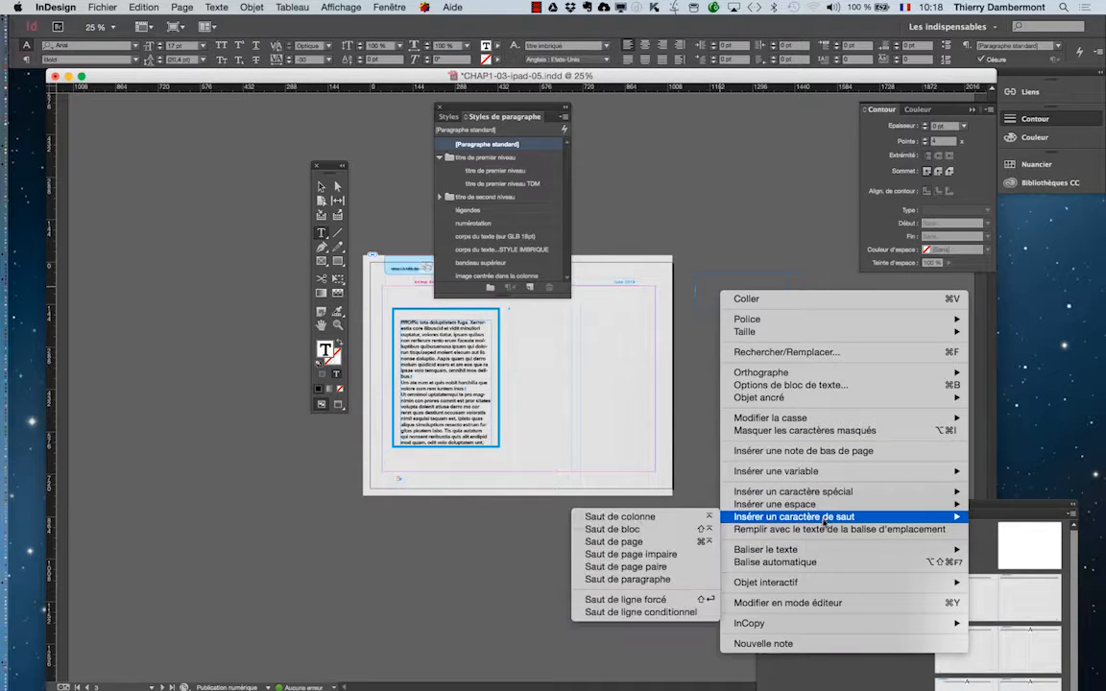
pyautogui.click(768, 529)
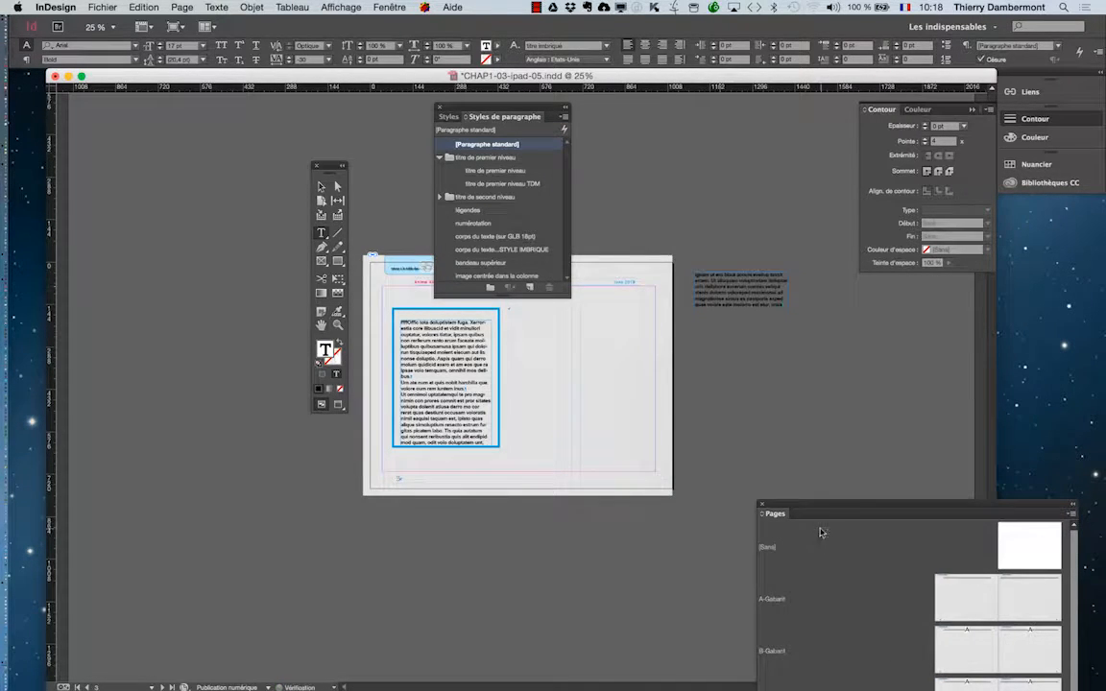
pyautogui.press('Escape')
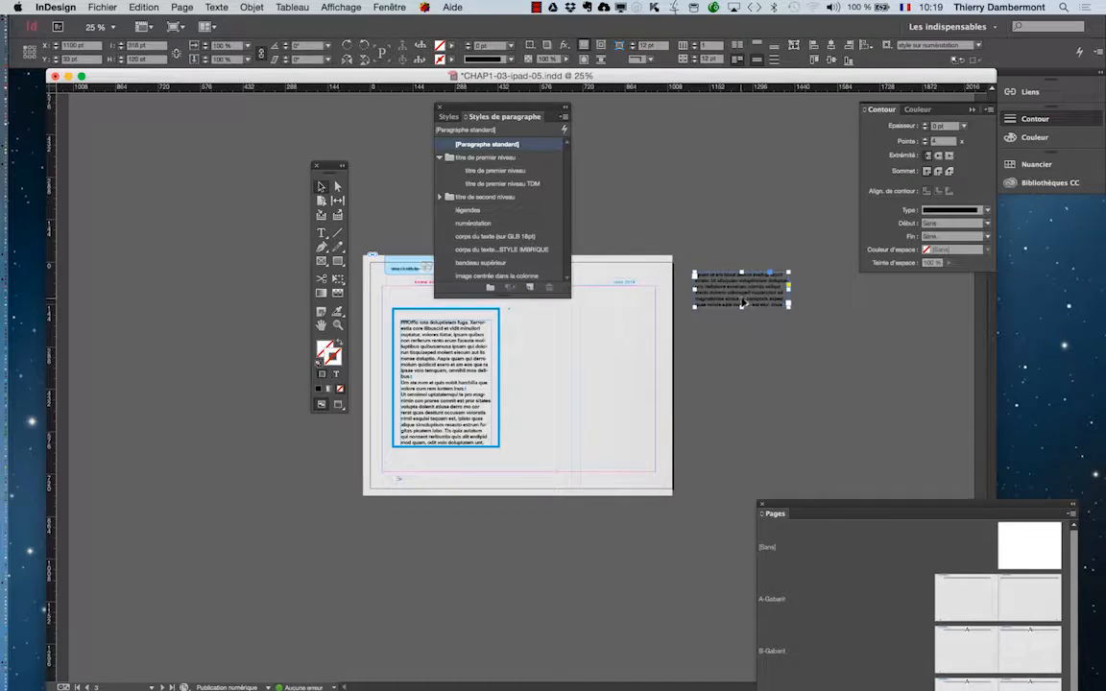
# Set the linked inner margins of the pasteboard text frame to 10 pt on all four sides, with preview enabled
pyautogui.scroll(1, 742, 301)
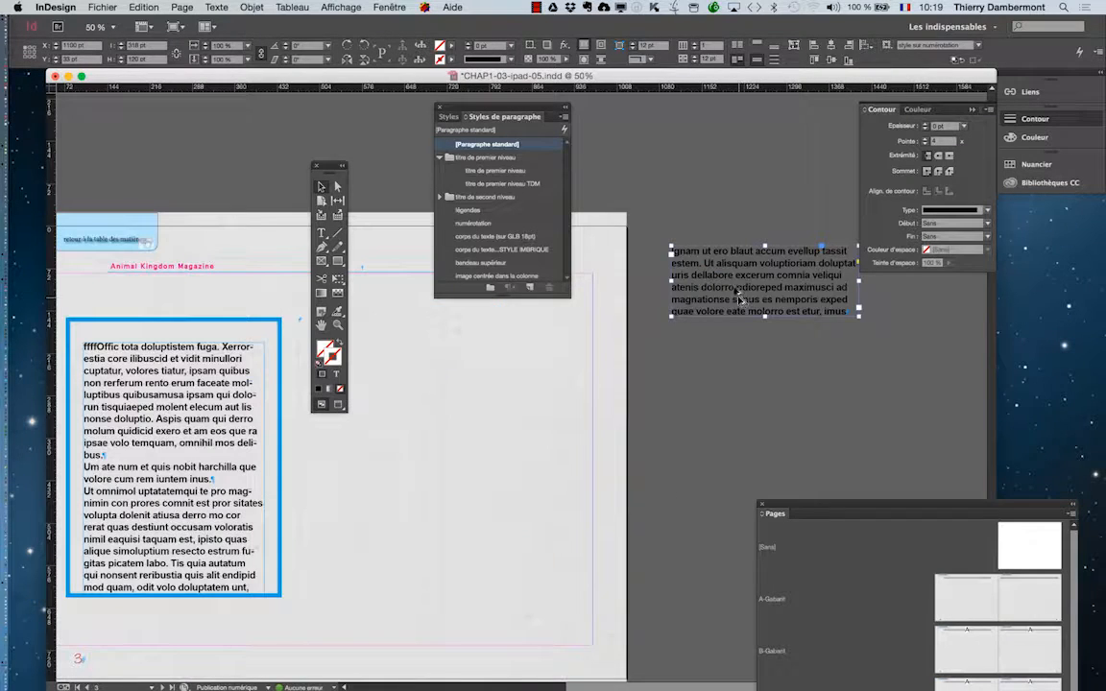
pyautogui.click(322, 326)
pyautogui.moveTo(737, 276); pyautogui.dragTo(644, 353)
pyautogui.click(252, 7)
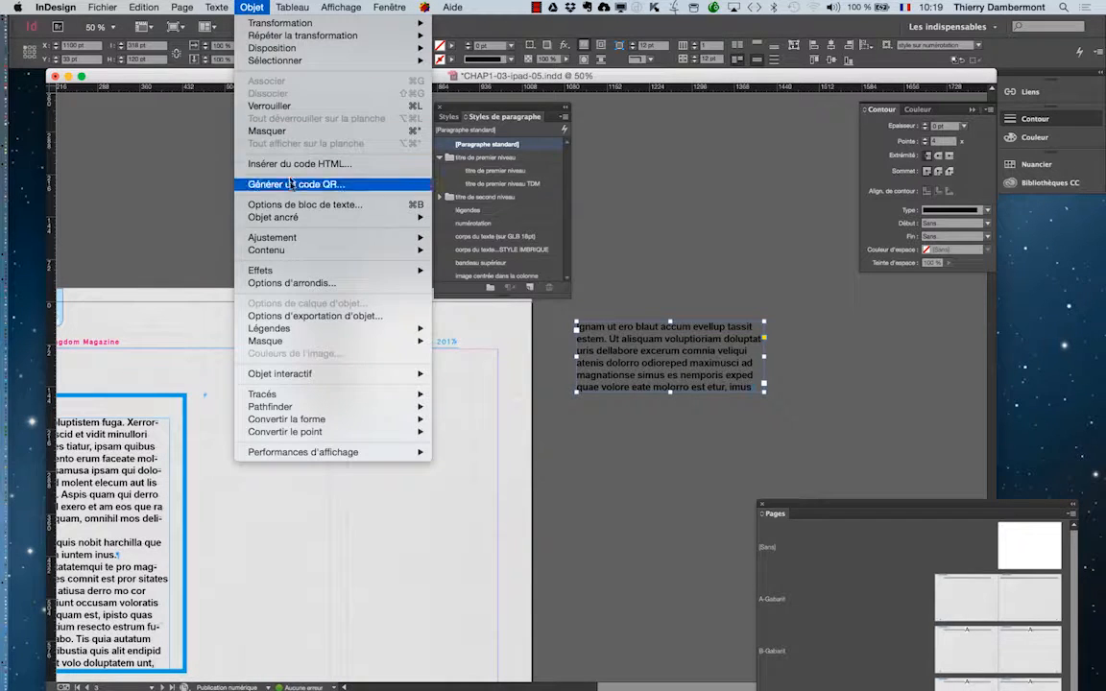
pyautogui.click(304, 204)
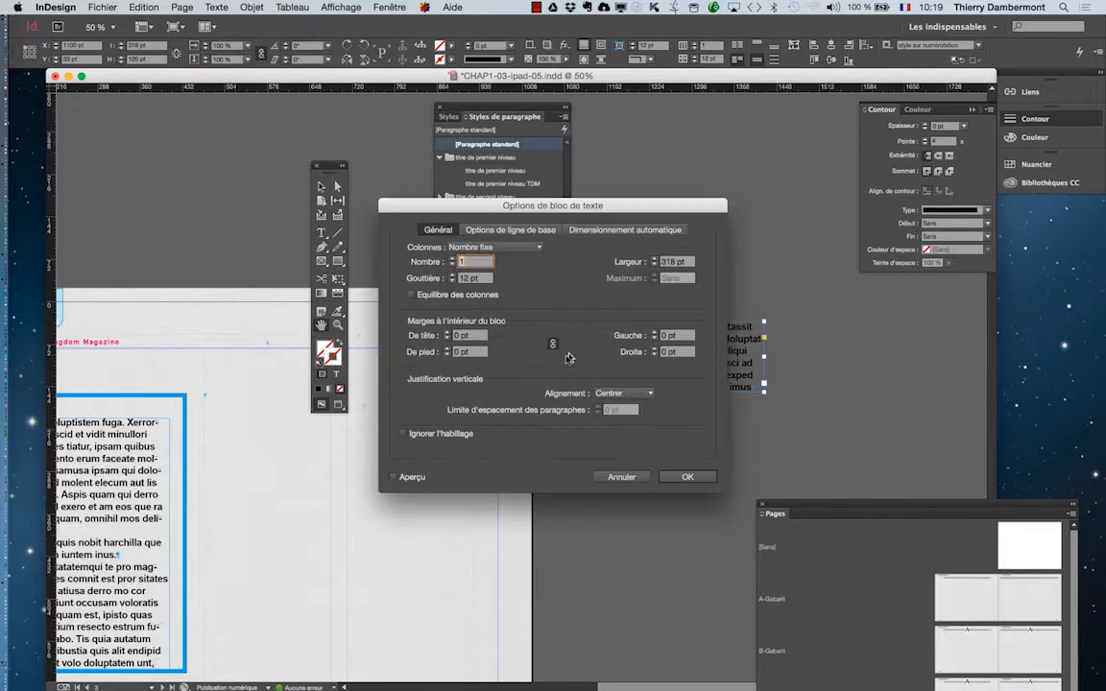
pyautogui.moveTo(546, 211); pyautogui.dragTo(247, 128)
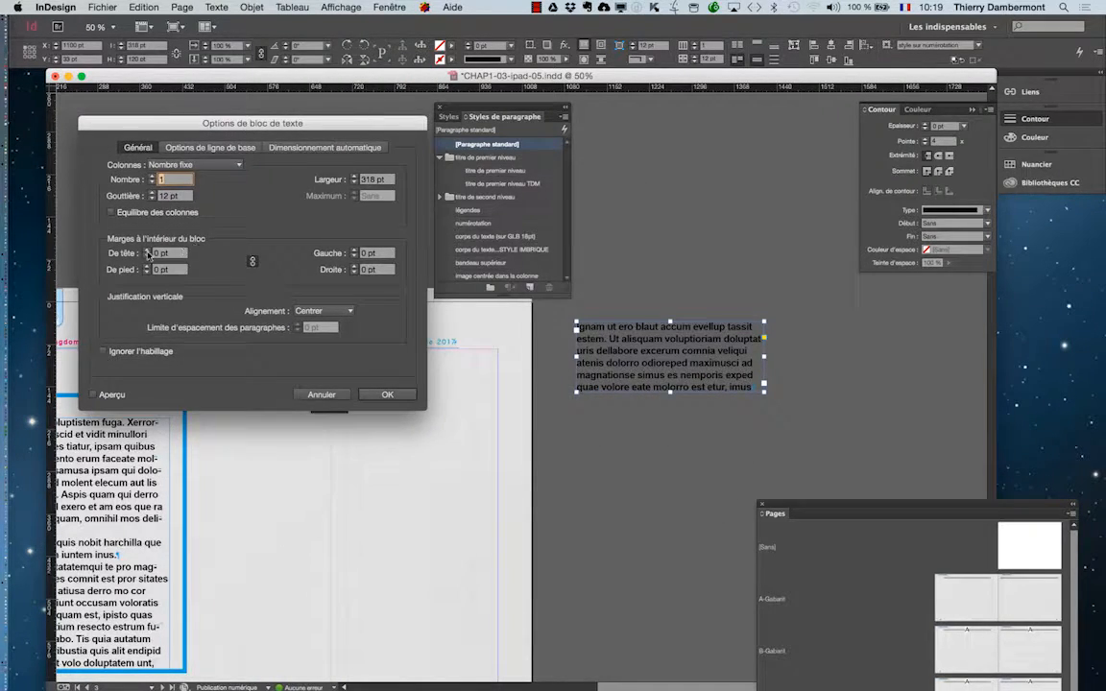
pyautogui.click(111, 392)
pyautogui.click(147, 250)
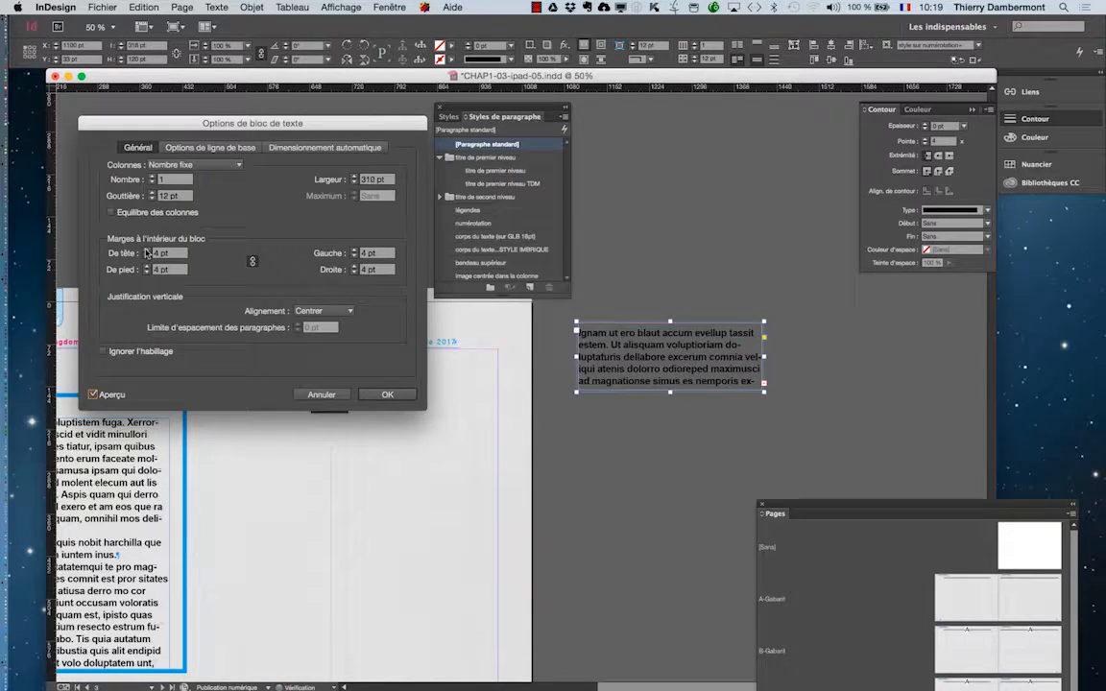
pyautogui.click(146, 251)
pyautogui.click(147, 250)
pyautogui.click(147, 250)
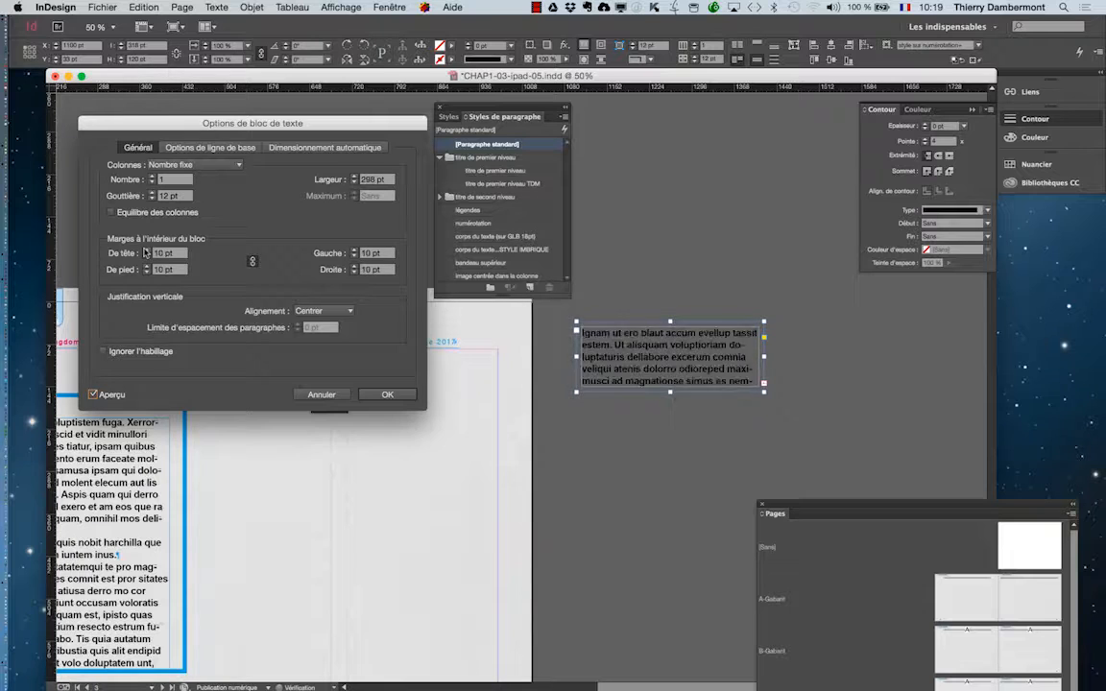
pyautogui.click(387, 395)
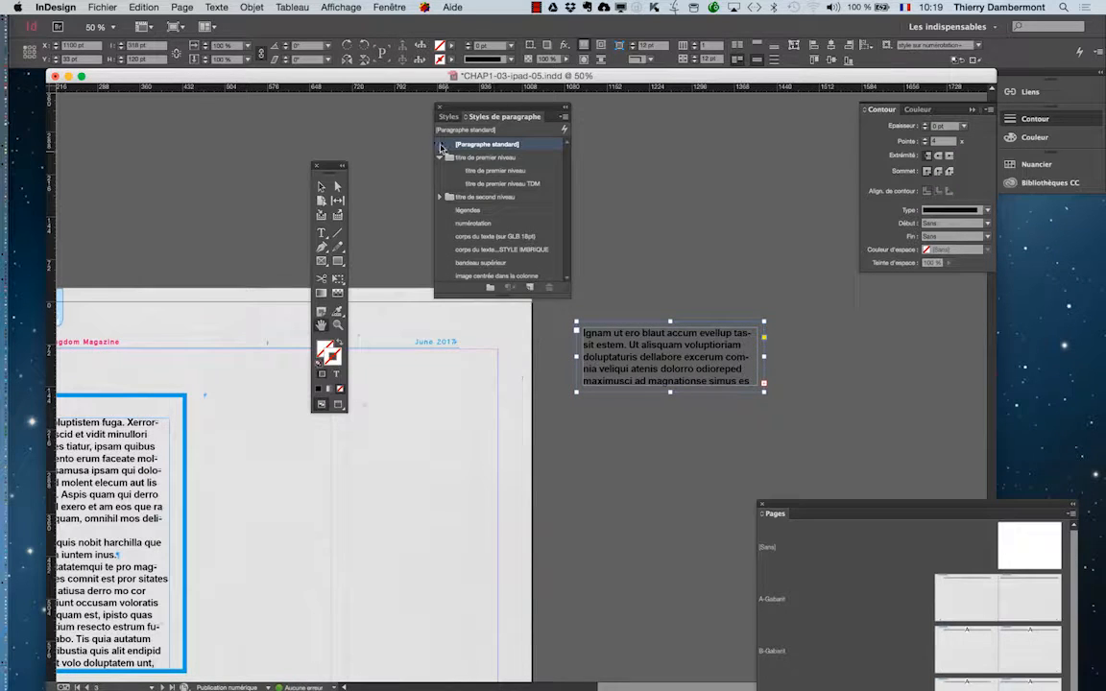
# Fill the pasteboard text frame with magenta, reduce the tint, and switch the fill to the cyan swatch C=100 M=0 J=0 N=0
pyautogui.click(321, 355)
pyautogui.click(1014, 165)
pyautogui.click(898, 249)
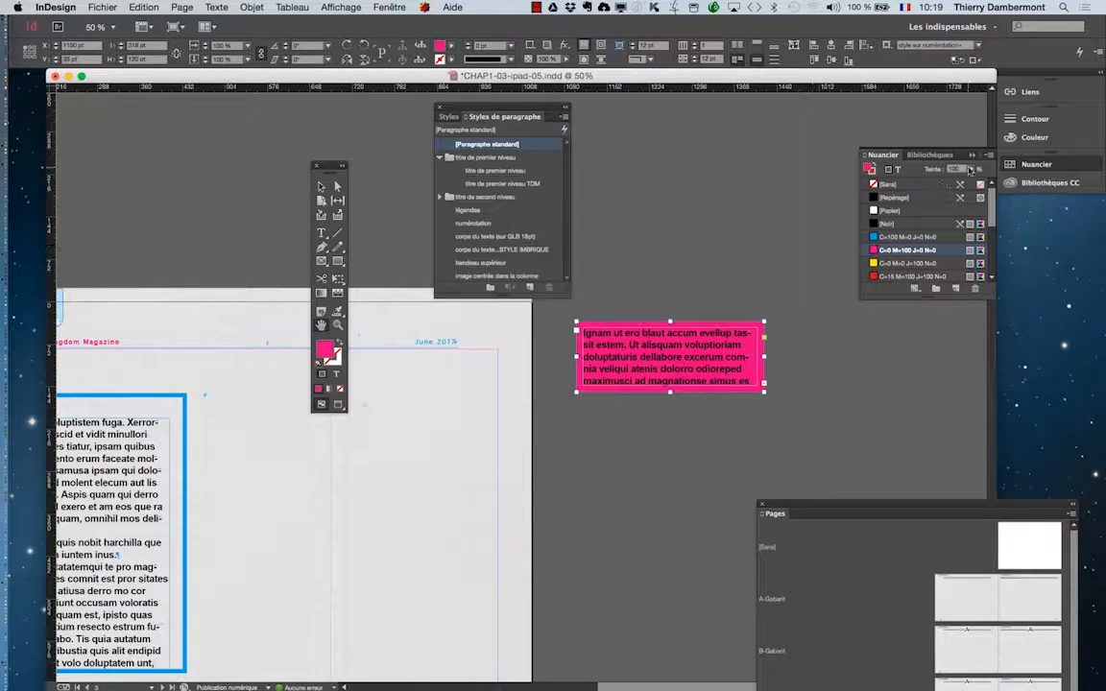
pyautogui.click(971, 170)
pyautogui.moveTo(971, 181); pyautogui.dragTo(930, 187)
pyautogui.click(893, 237)
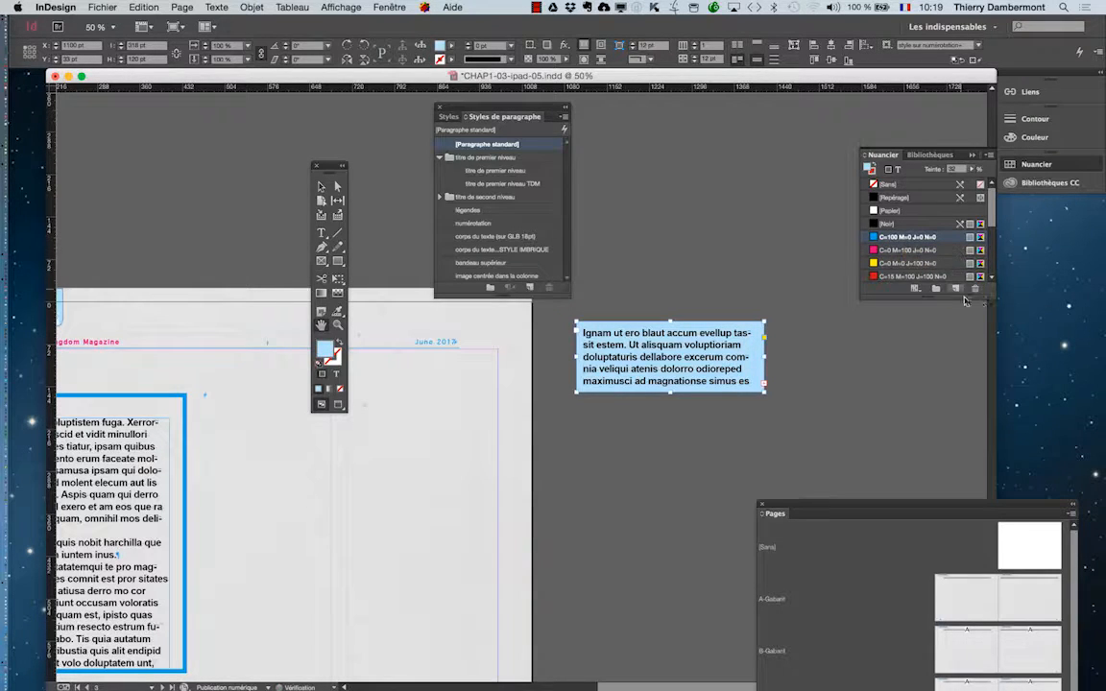
# Change the frame's fill to swatch C=100 M=90 J=10 N=0 at 58% tint and color its text [Papier]
pyautogui.moveTo(991, 300); pyautogui.dragTo(991, 421)
pyautogui.click(888, 305)
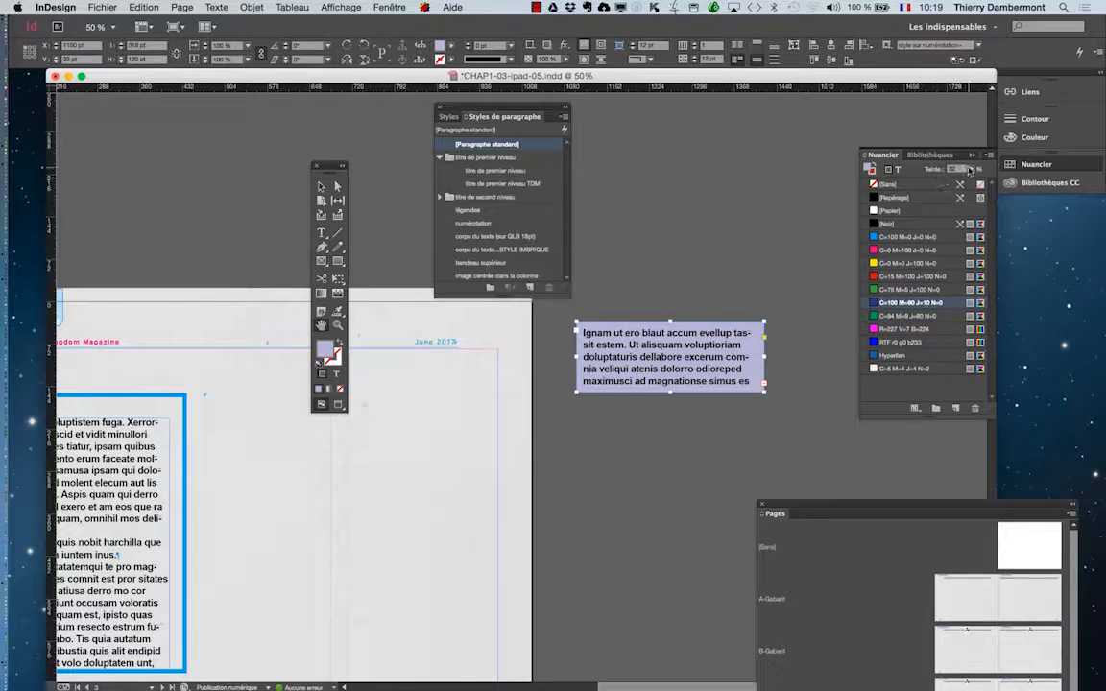
pyautogui.click(971, 169)
pyautogui.moveTo(946, 184); pyautogui.dragTo(946, 184)
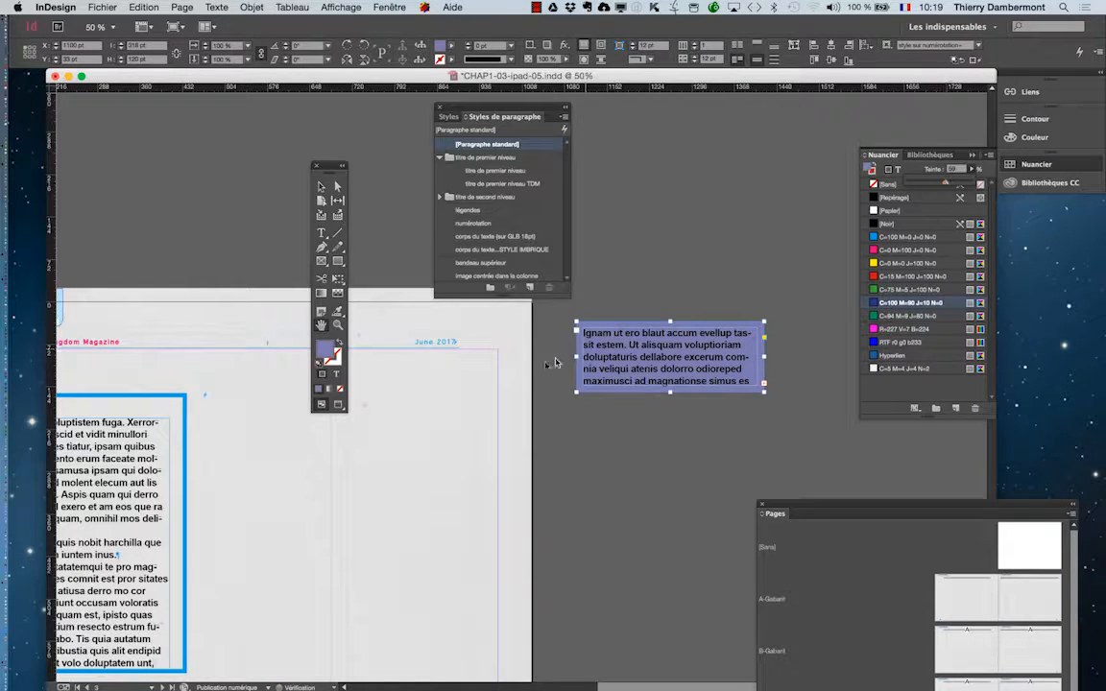
pyautogui.click(336, 374)
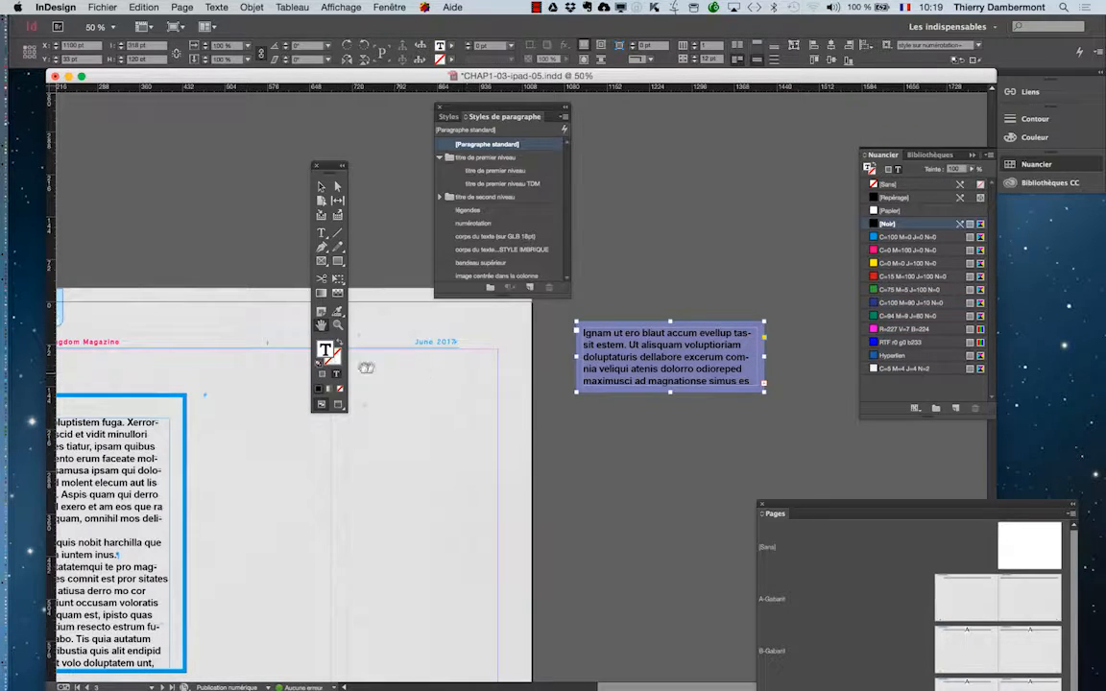
pyautogui.click(892, 211)
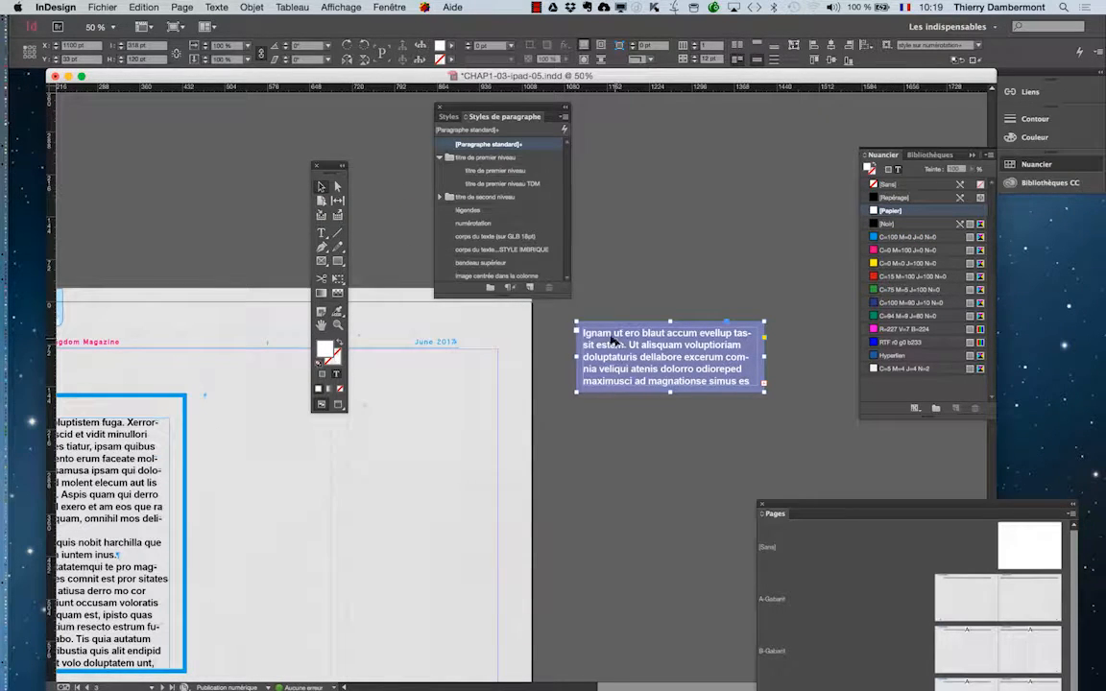
pyautogui.click(252, 6)
pyautogui.moveTo(273, 275)
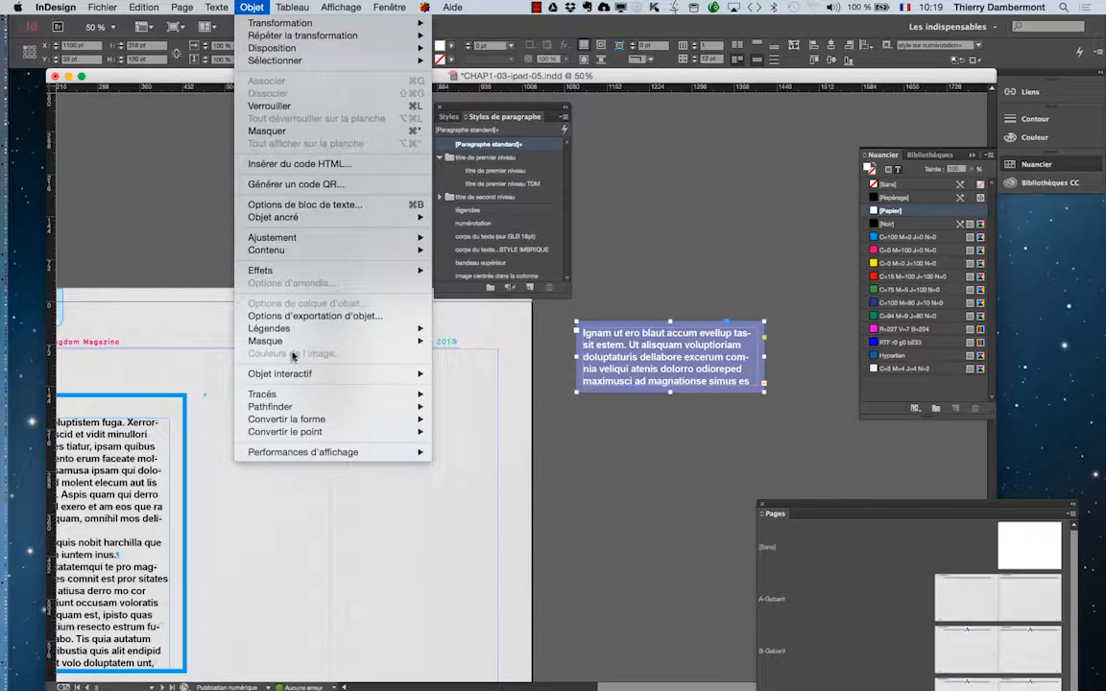
pyautogui.moveTo(303, 345)
pyautogui.moveTo(307, 275)
pyautogui.press('Escape')
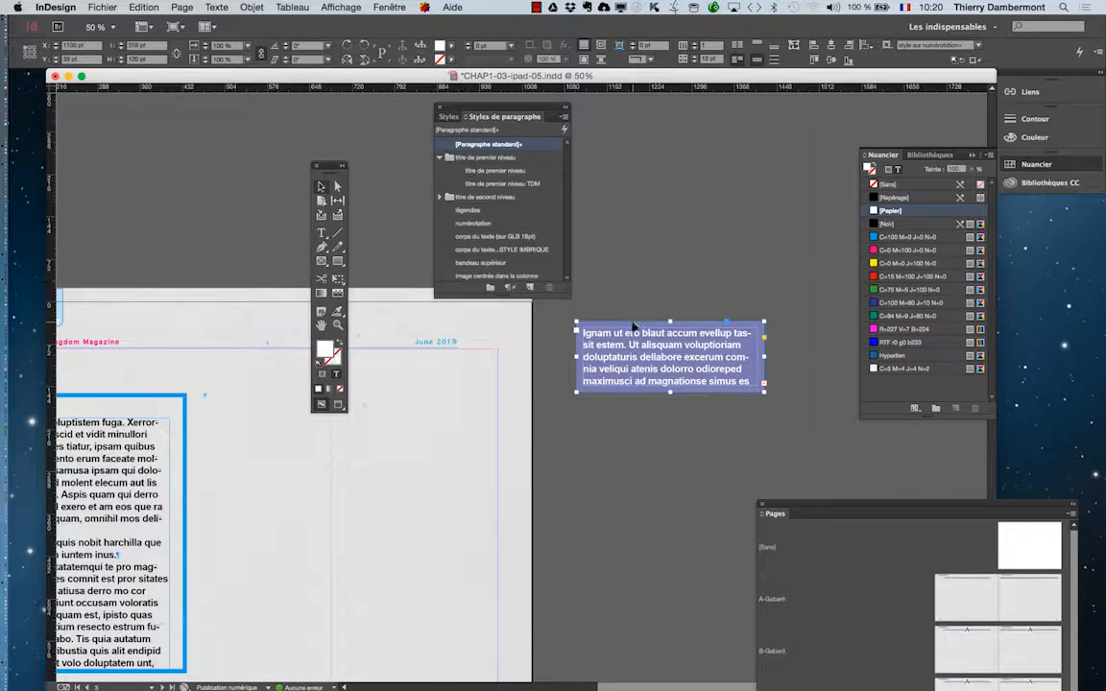
# Bring up the corner options for the pasteboard text frame and unlink the four corners so each can differ
pyautogui.doubleClick(625, 331)
pyautogui.press('Escape')
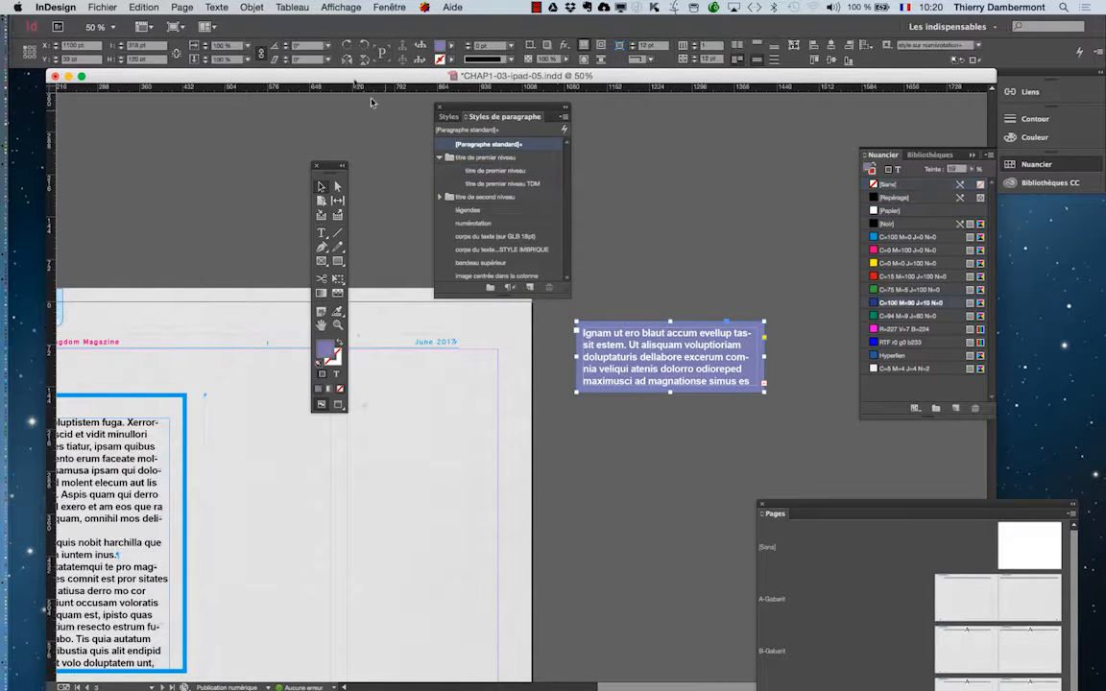
pyautogui.click(240, 7)
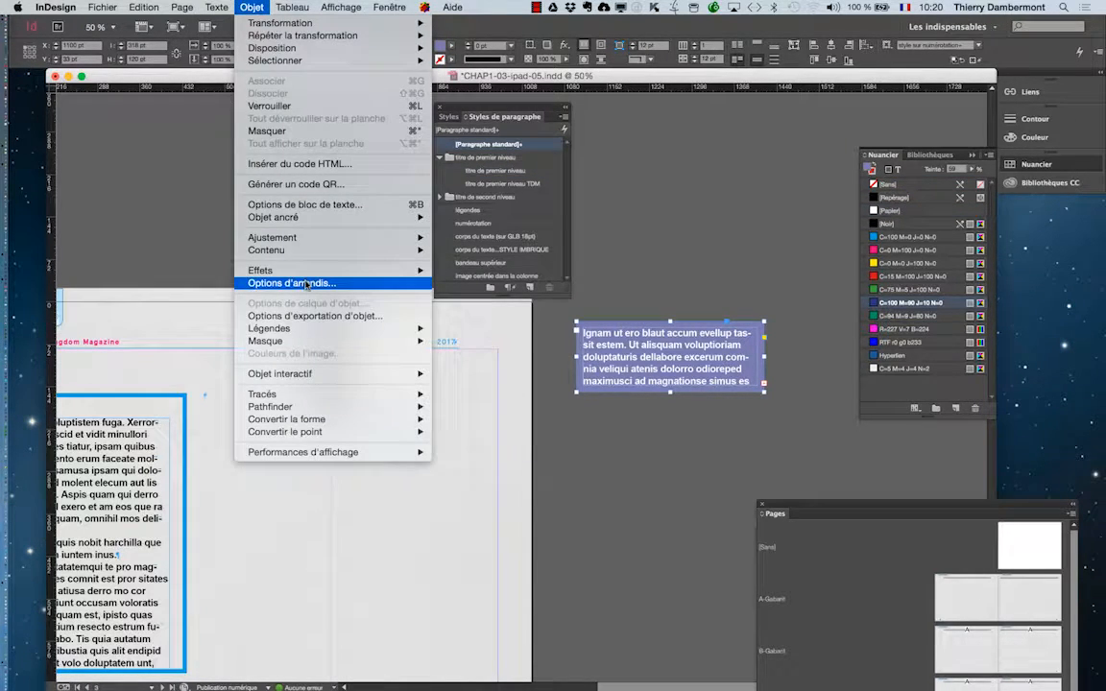
pyautogui.click(279, 282)
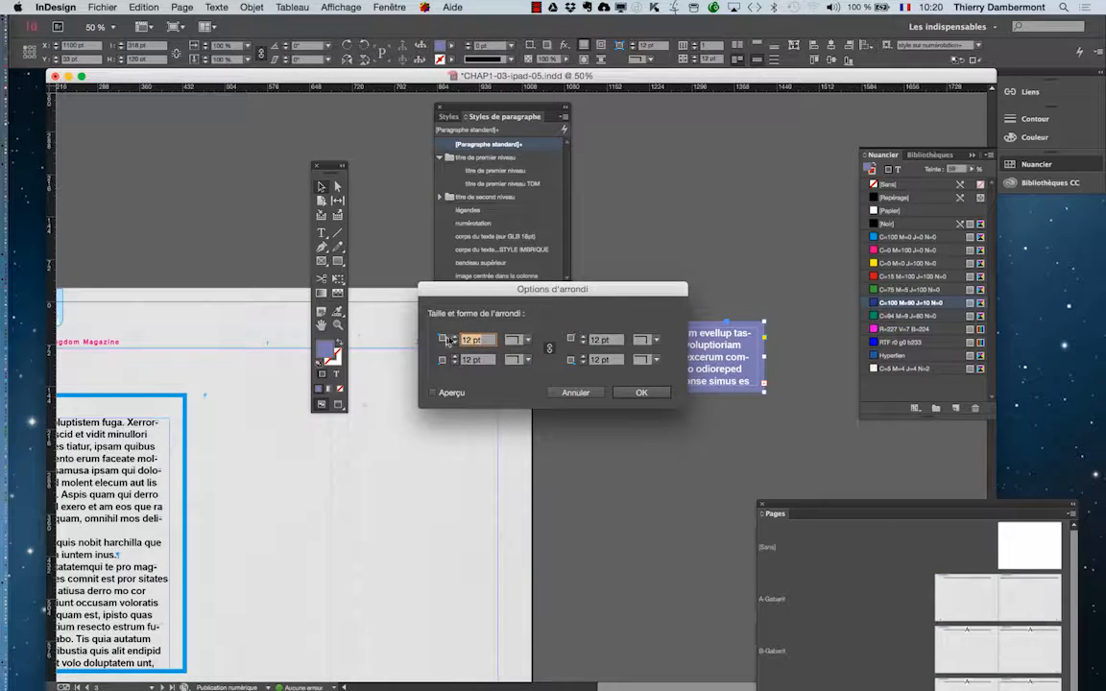
pyautogui.moveTo(510, 291); pyautogui.dragTo(708, 152)
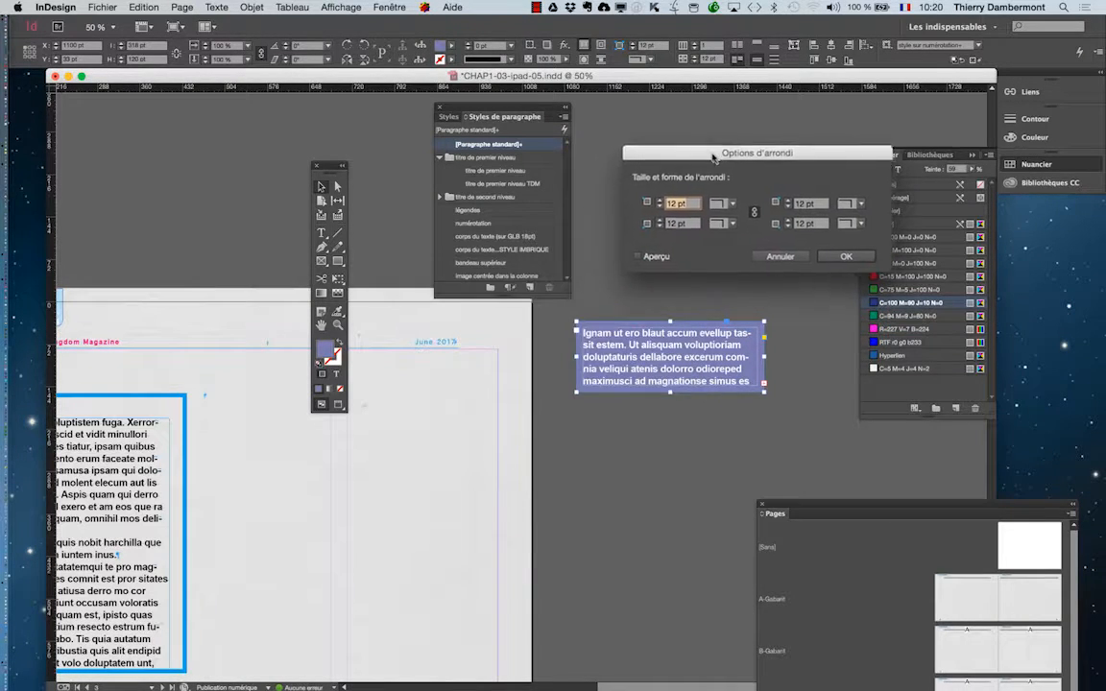
pyautogui.click(727, 202)
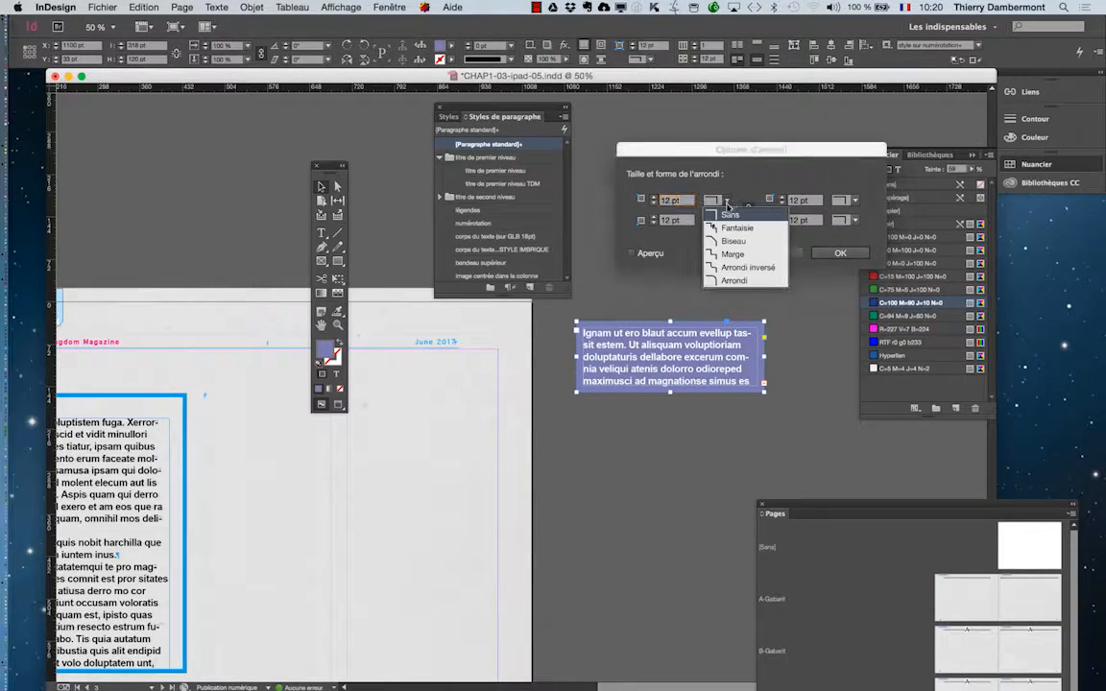
pyautogui.click(744, 203)
pyautogui.click(746, 208)
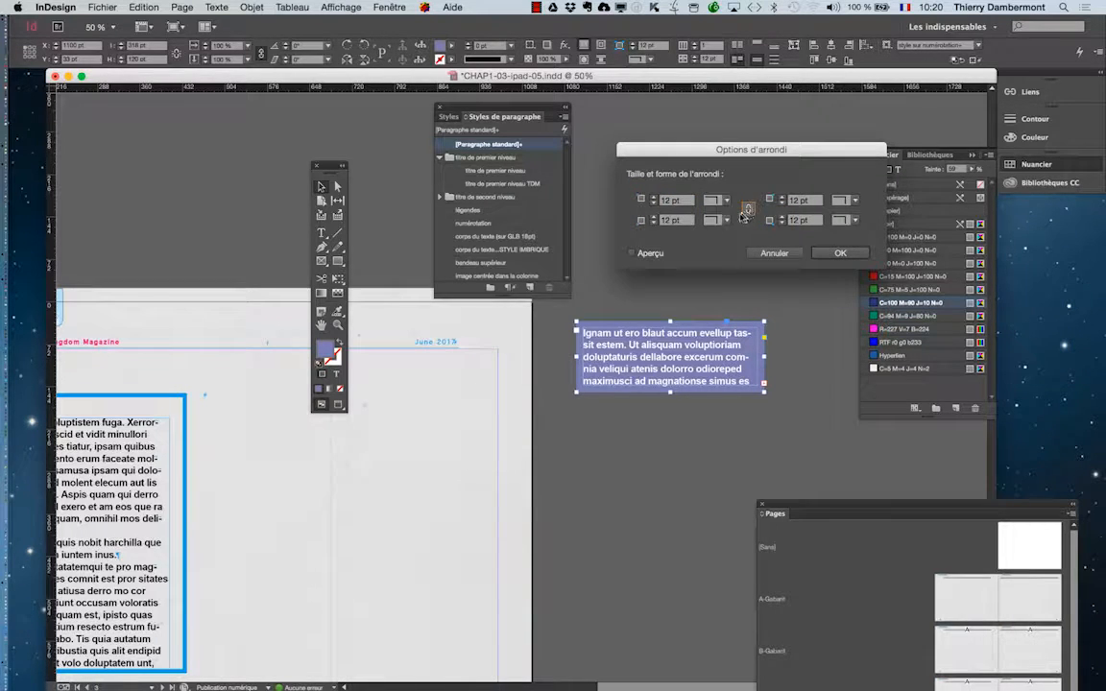
# Set the shape of the frame's two left corners to Arrondi and enable the preview
pyautogui.click(725, 201)
pyautogui.click(735, 267)
pyautogui.click(727, 222)
pyautogui.click(734, 286)
pyautogui.click(651, 254)
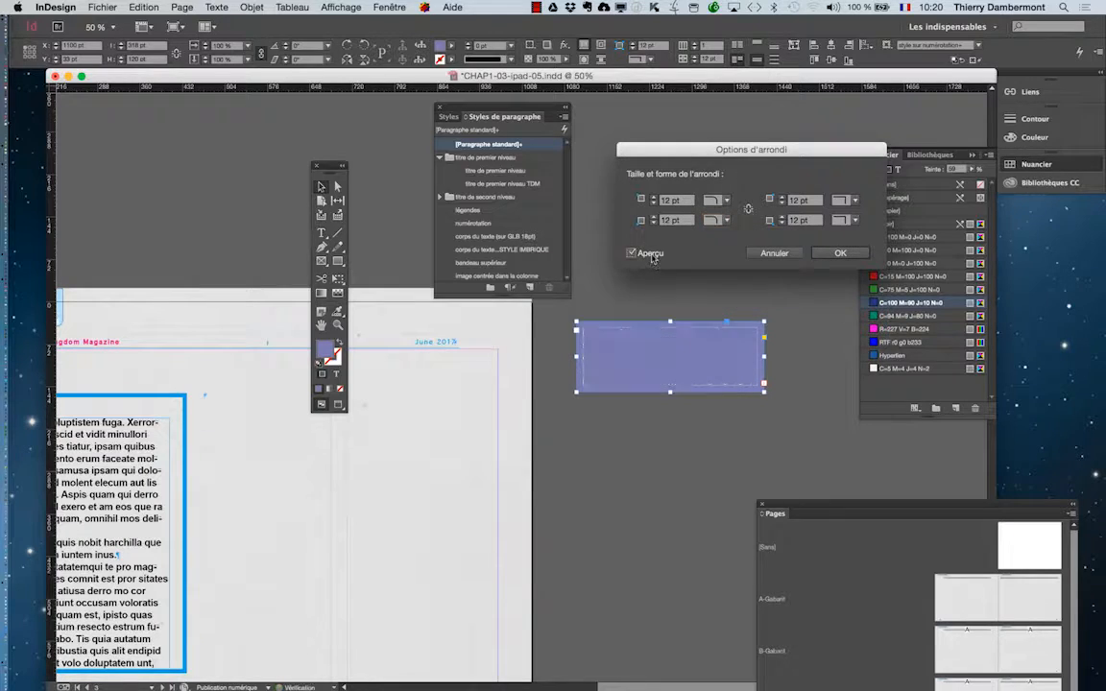
# Increase the size of the frame's top-left corner to 20 pt
pyautogui.click(654, 198)
pyautogui.click(654, 198)
pyautogui.click(654, 198)
pyautogui.click(654, 197)
pyautogui.click(654, 198)
pyautogui.click(654, 198)
pyautogui.click(654, 198)
pyautogui.click(654, 198)
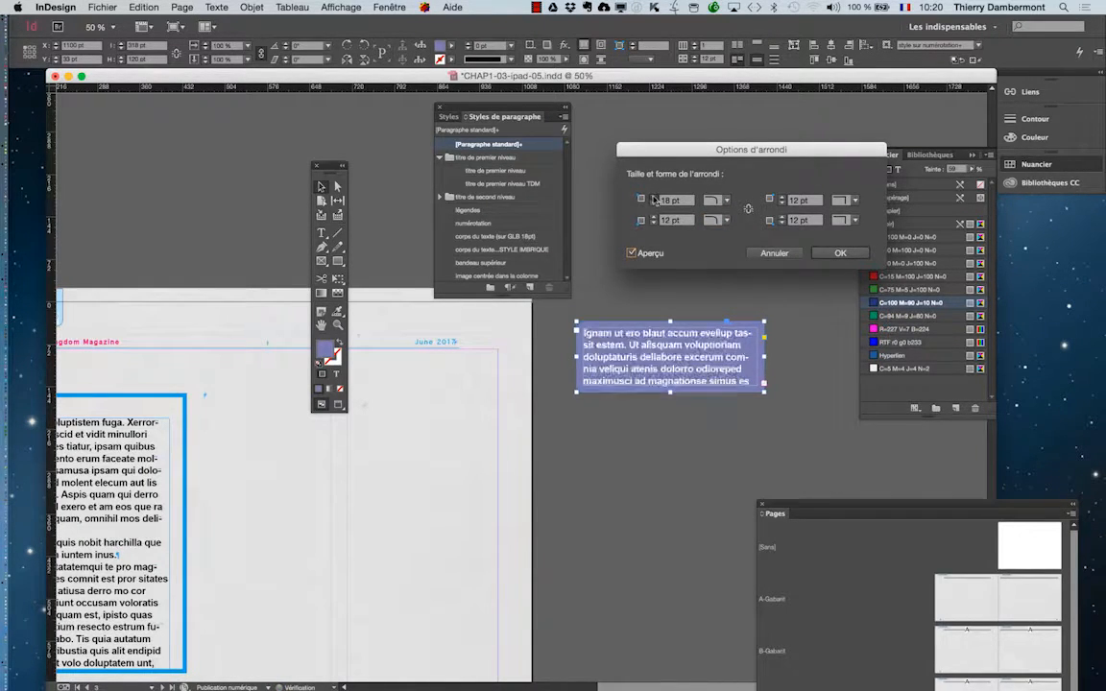
# Increase the size of the frame's bottom-left corner to 19 pt and apply the corner options
pyautogui.click(654, 218)
pyautogui.click(654, 218)
pyautogui.click(655, 218)
pyautogui.click(655, 218)
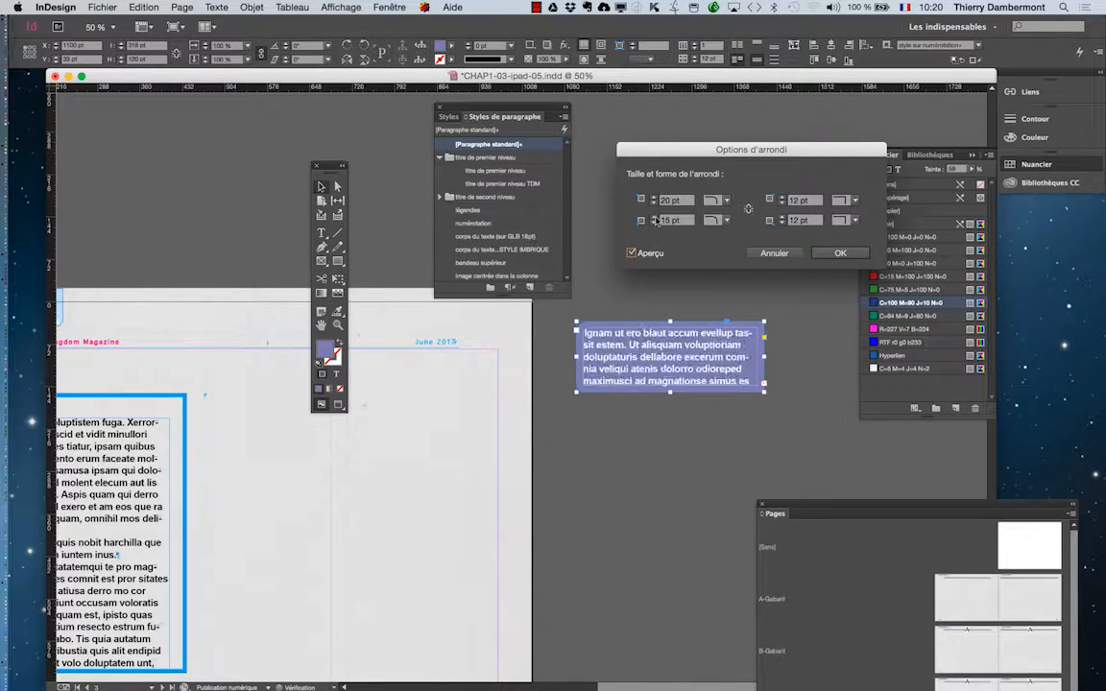
pyautogui.click(655, 218)
pyautogui.click(655, 218)
pyautogui.click(655, 218)
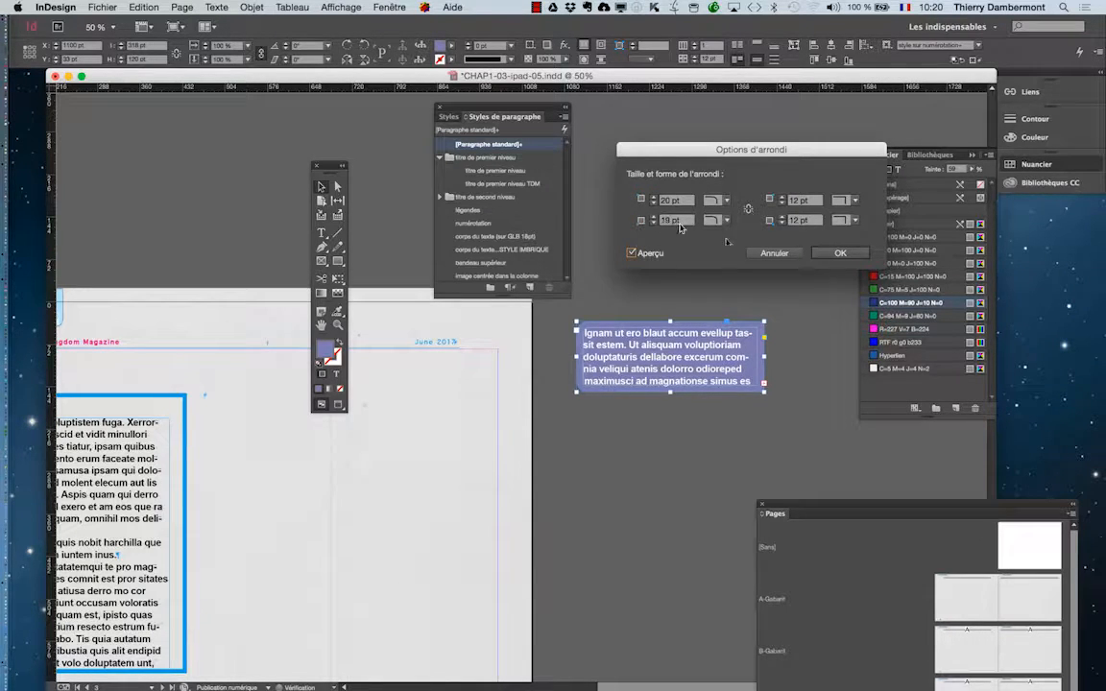
pyautogui.click(840, 253)
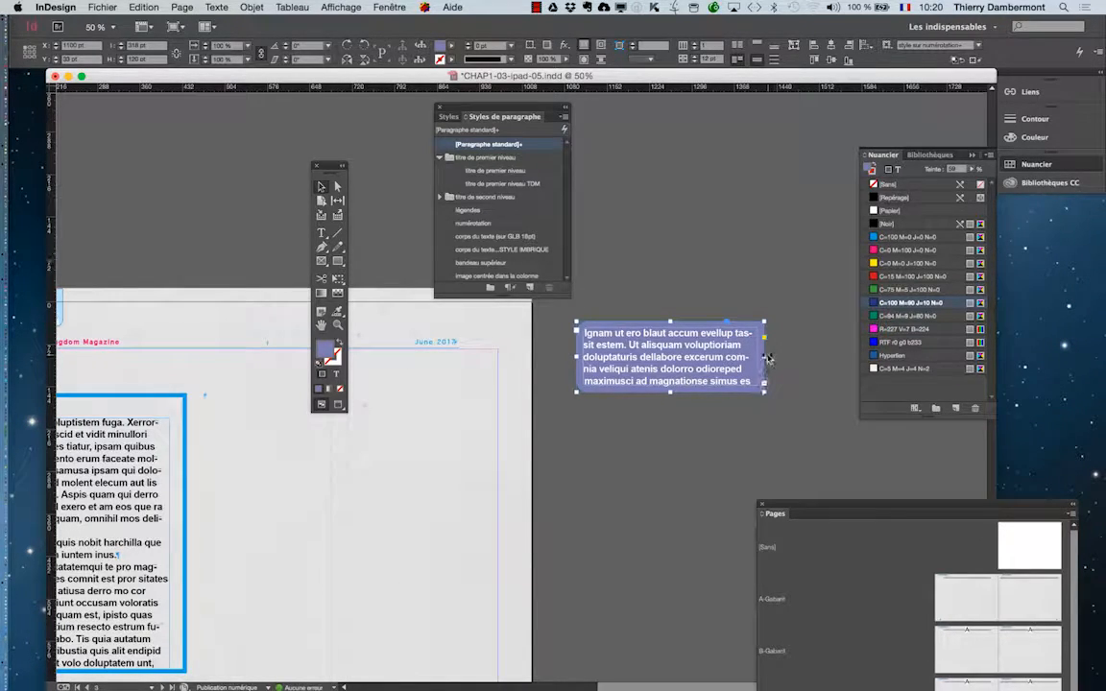
# Widen the text frame rightward to about 436 pt, and check its text frame options without changing them
pyautogui.moveTo(762, 356); pyautogui.dragTo(834, 357)
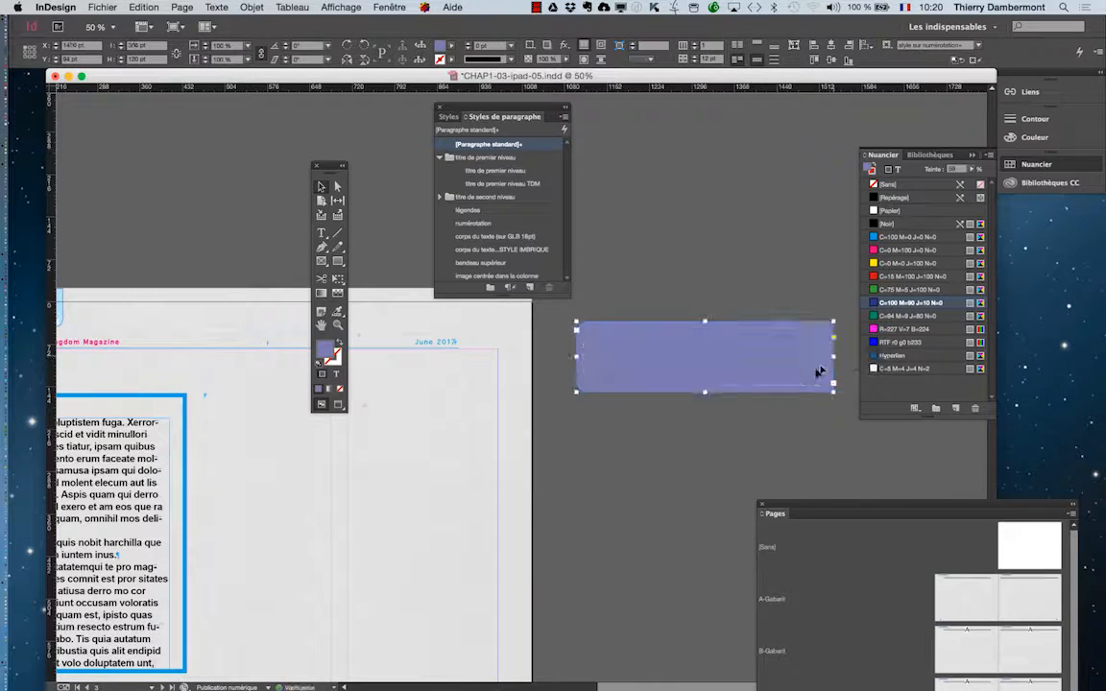
pyautogui.click(249, 6)
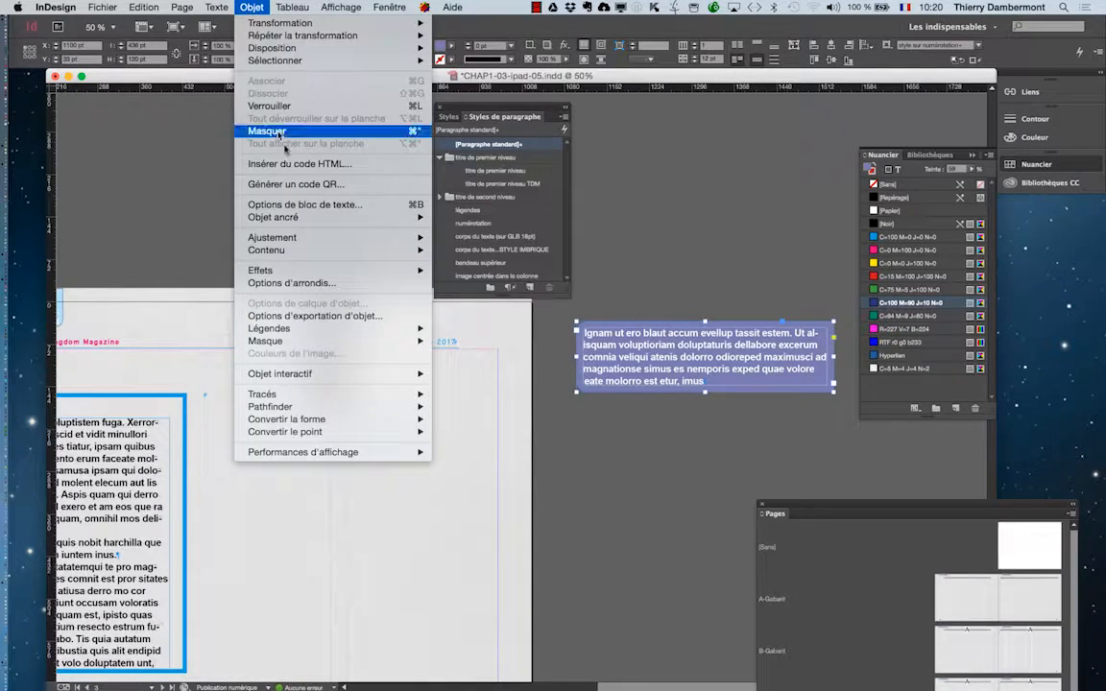
pyautogui.click(307, 202)
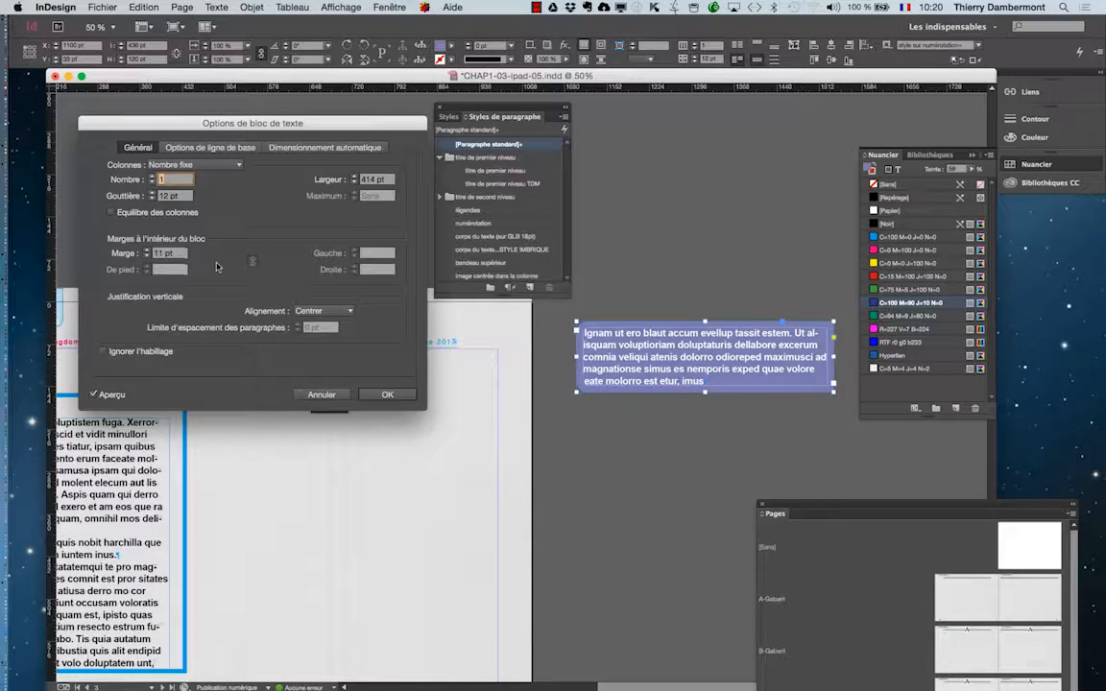
pyautogui.click(332, 398)
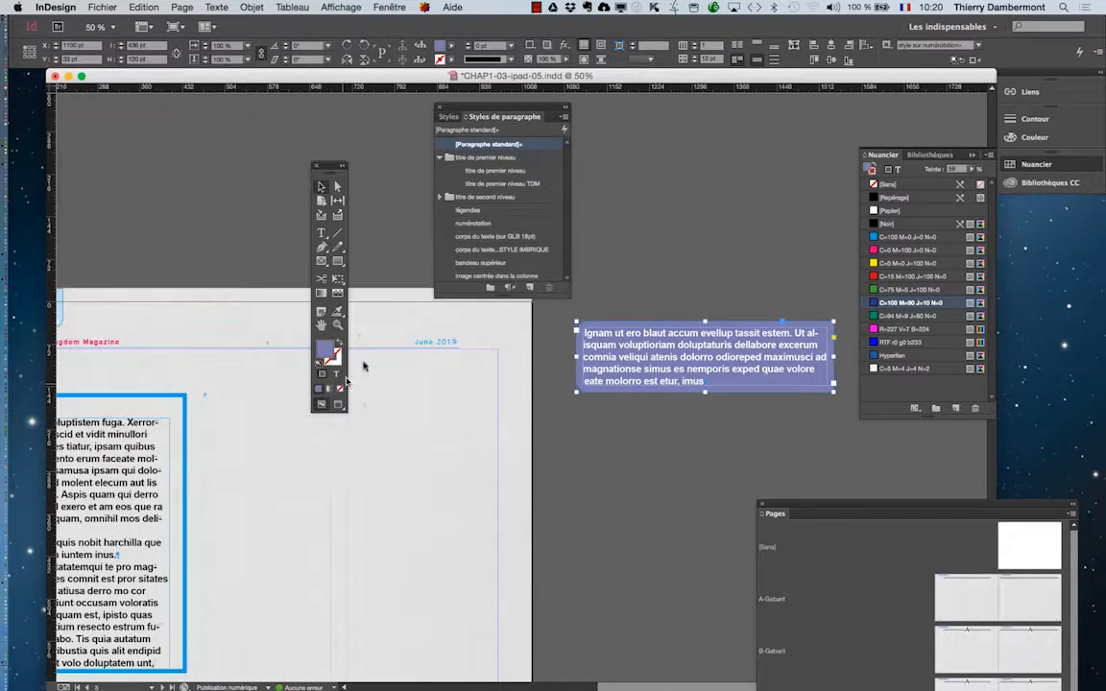
# Magnify the view of the text frame to 75% and move the floating palettes clear of it
pyautogui.click(322, 233)
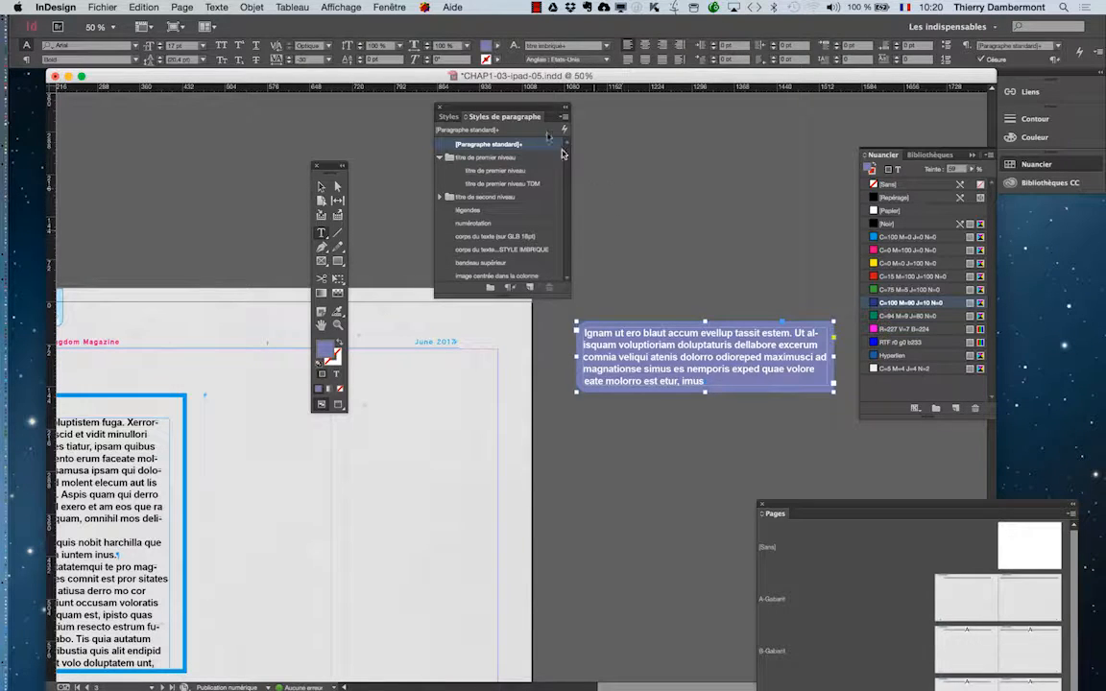
pyautogui.moveTo(509, 107); pyautogui.dragTo(181, 120)
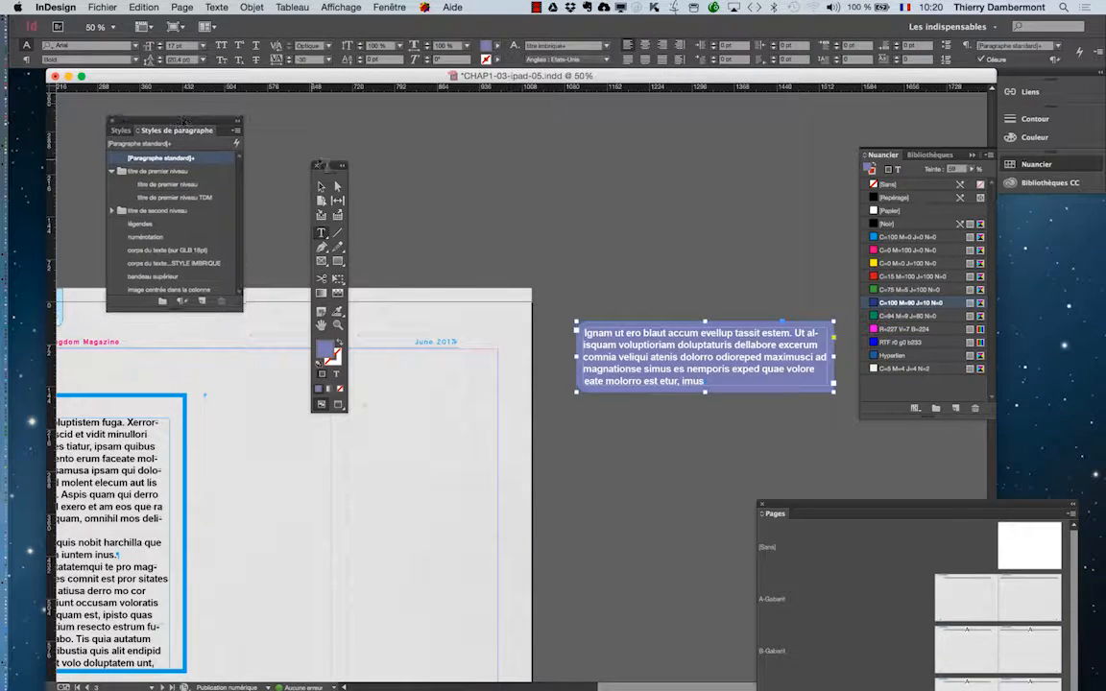
pyautogui.moveTo(327, 167); pyautogui.dragTo(273, 161)
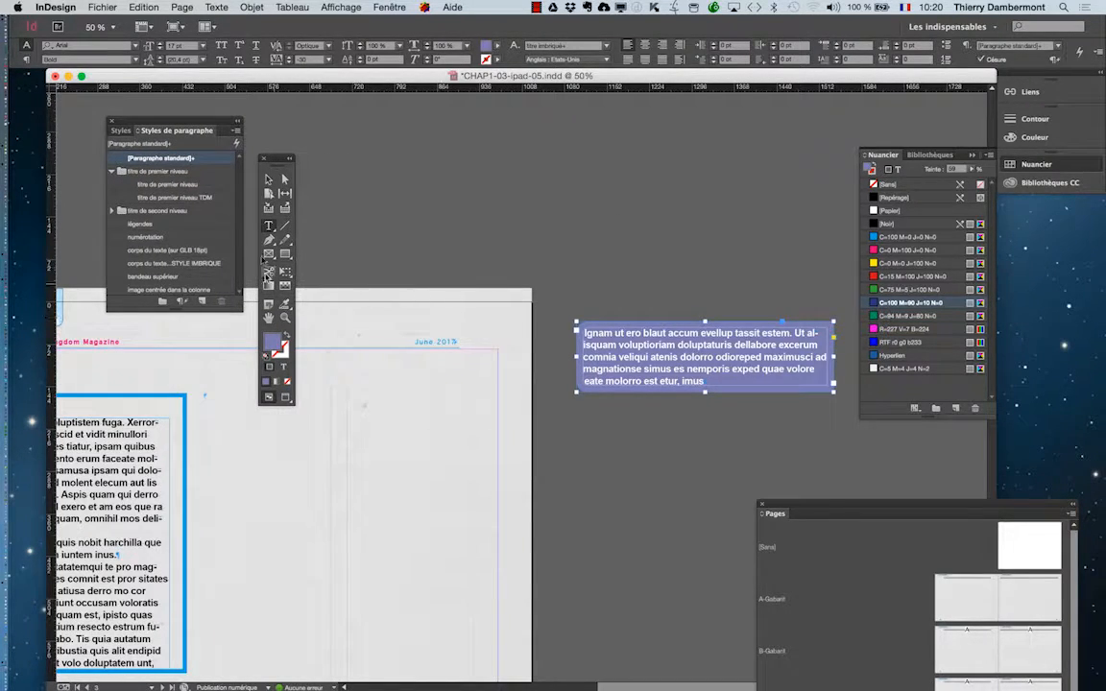
pyautogui.click(284, 318)
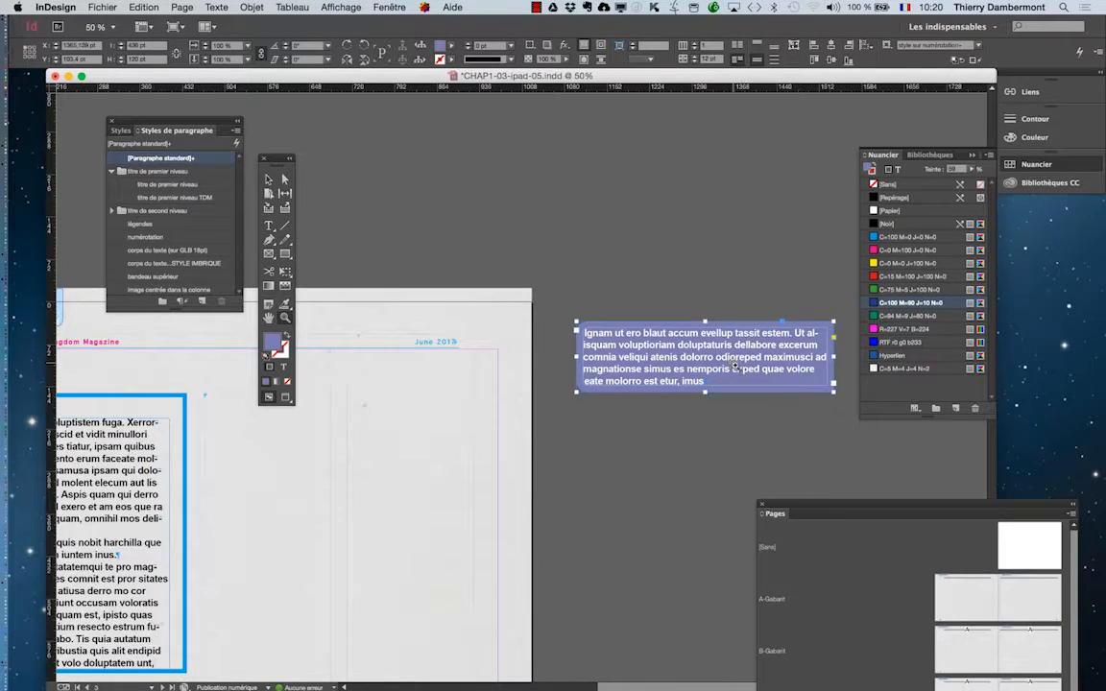
pyautogui.click(662, 330)
pyautogui.moveTo(281, 160); pyautogui.dragTo(700, 121)
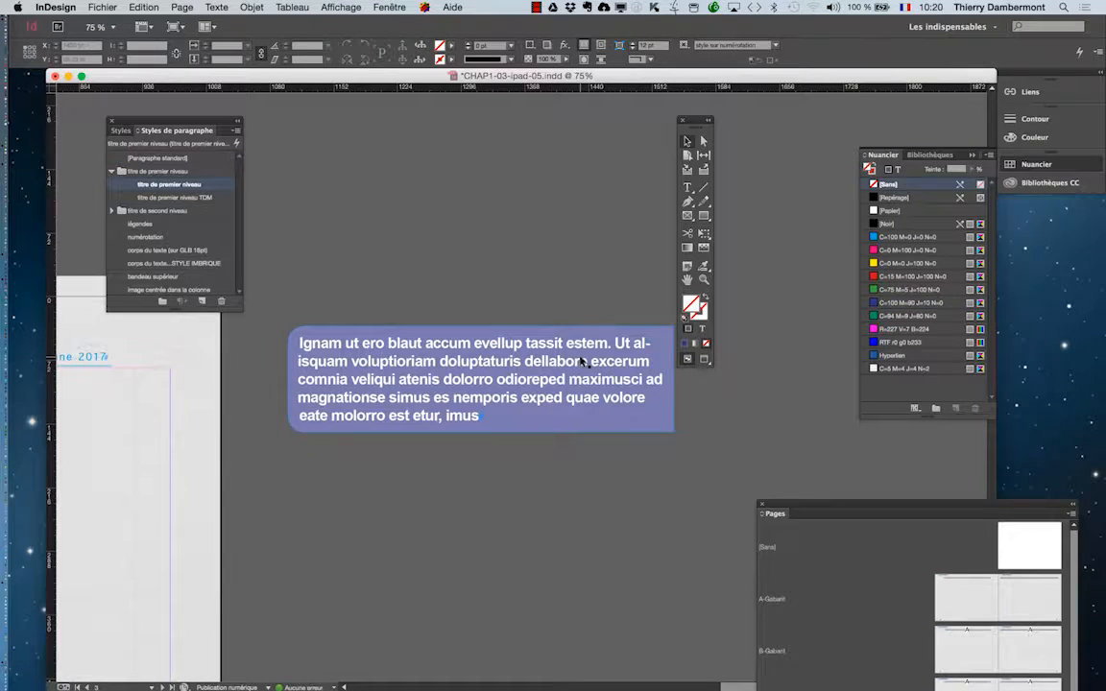
pyautogui.moveTo(700, 124); pyautogui.dragTo(737, 142)
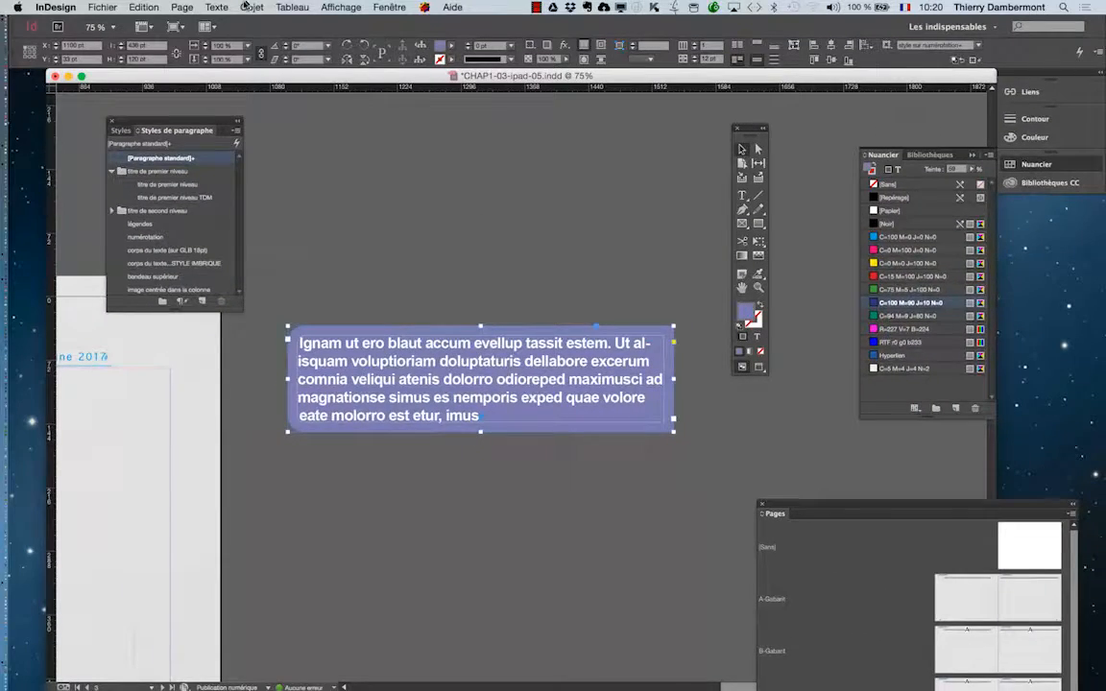
# Review the selected frame's column, inner margin and vertical justification settings in its text frame options
pyautogui.click(248, 6)
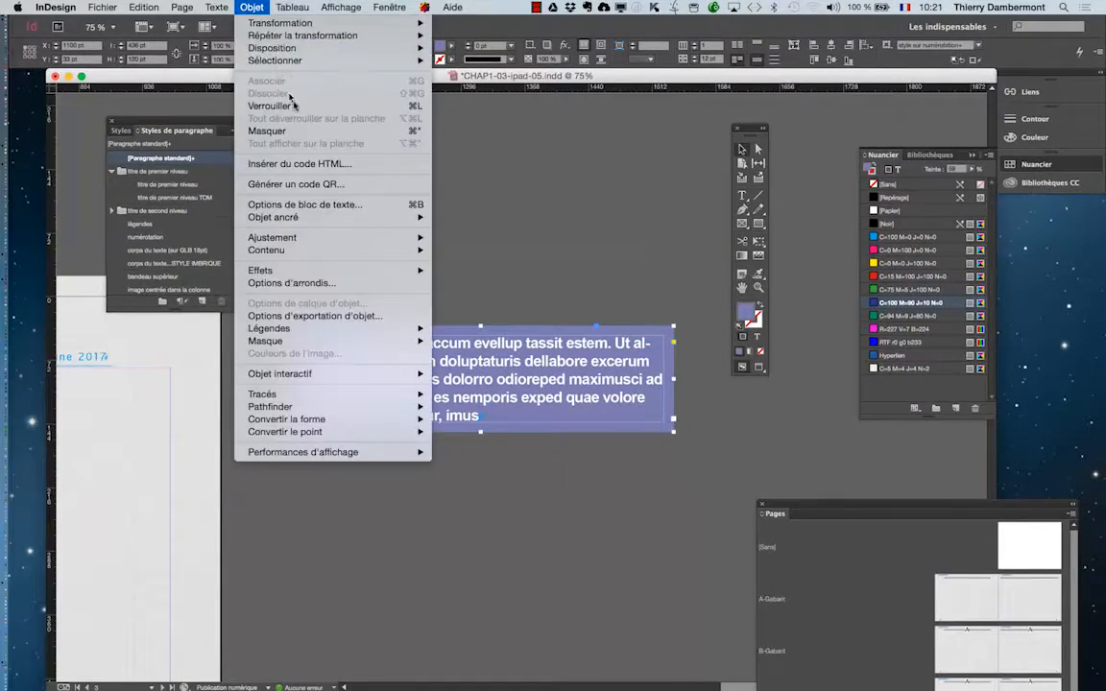
pyautogui.click(288, 200)
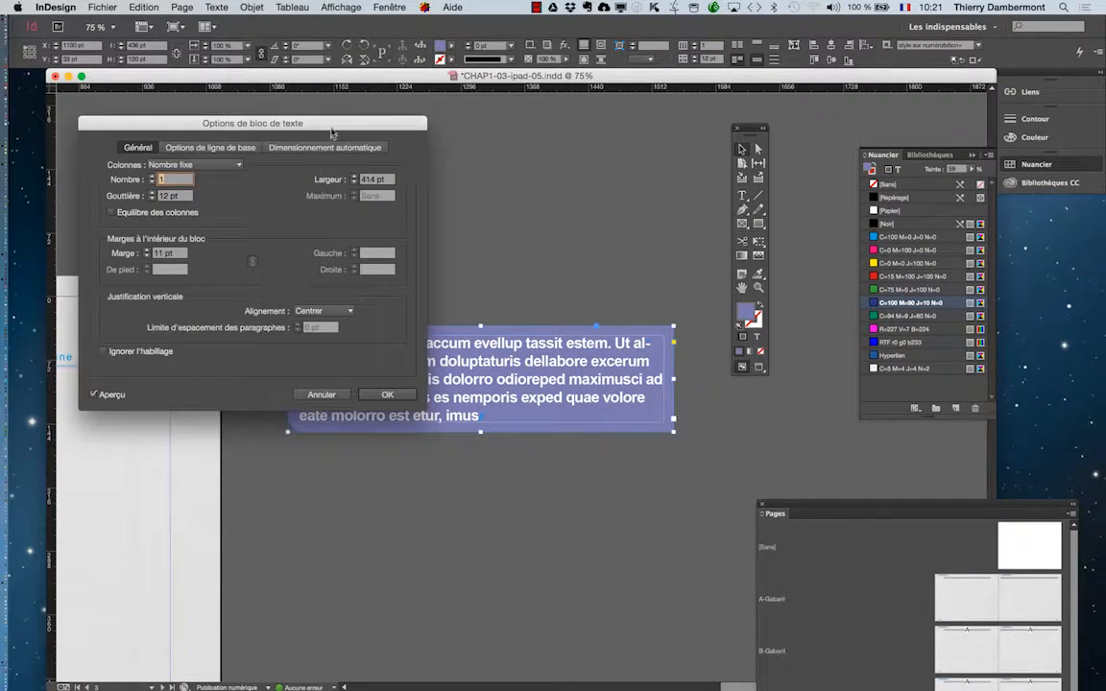
pyautogui.moveTo(329, 129); pyautogui.dragTo(588, 42)
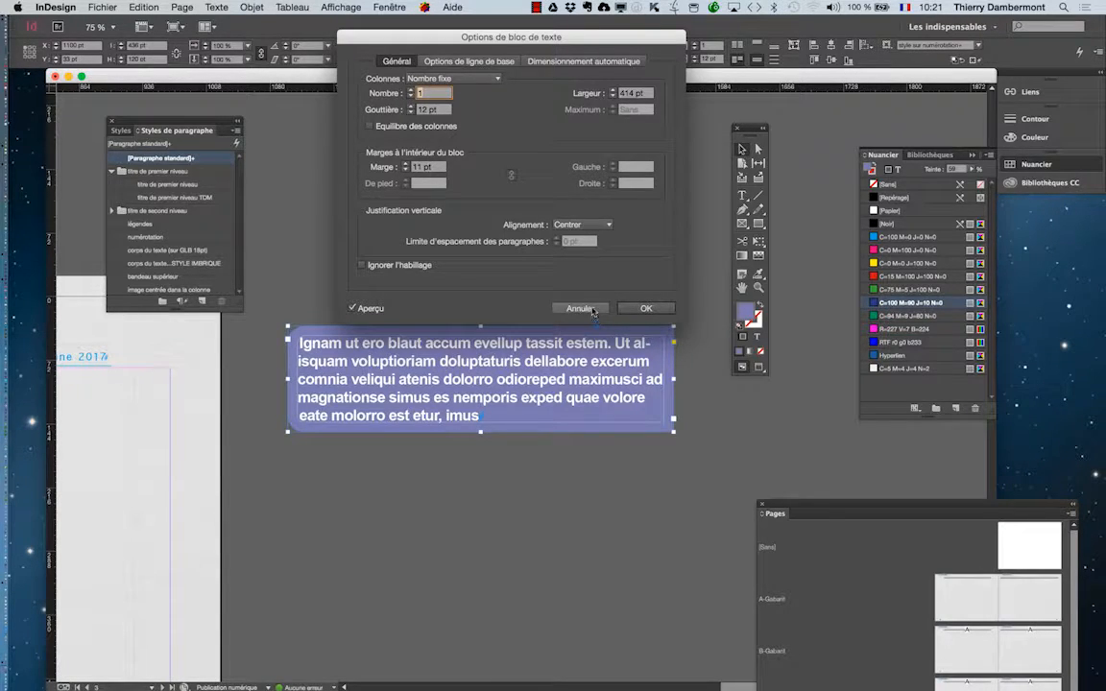
pyautogui.click(649, 308)
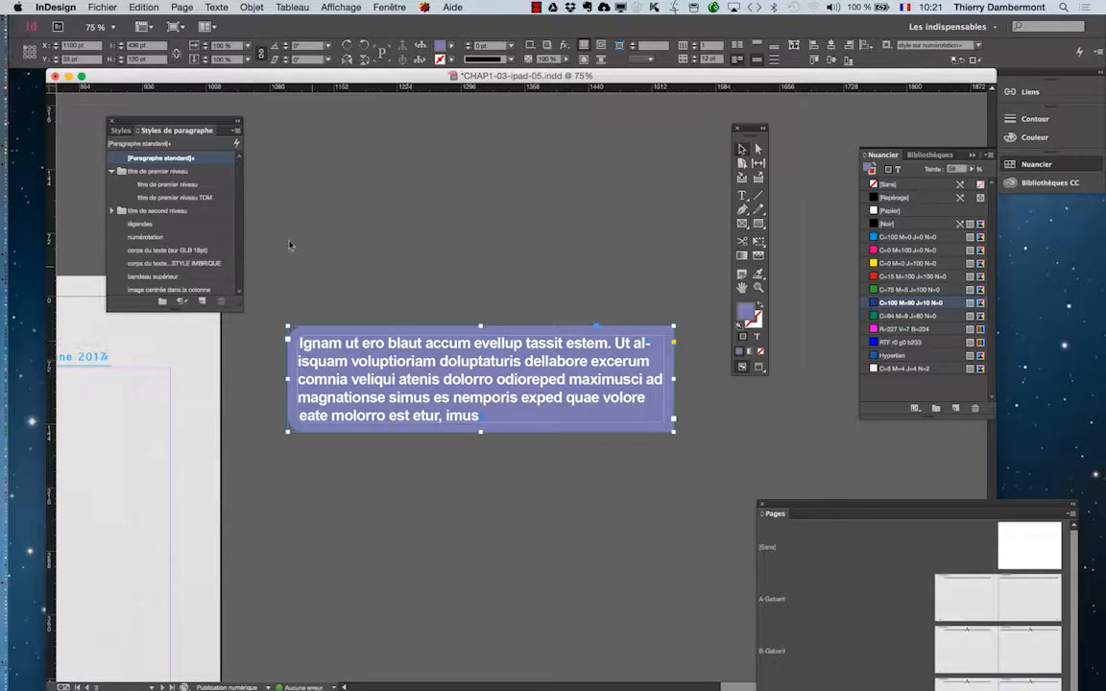
# Display the paragraph formatting settings above the frame and place the text cursor in the frame's text
pyautogui.click(741, 195)
pyautogui.click(216, 7)
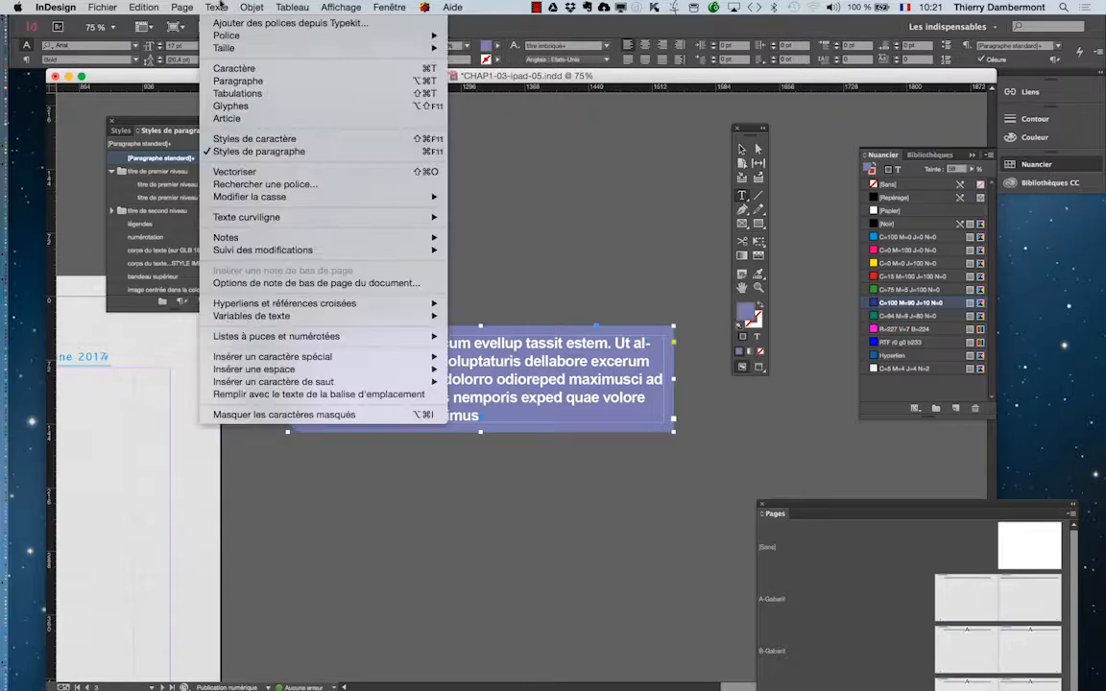
pyautogui.click(235, 82)
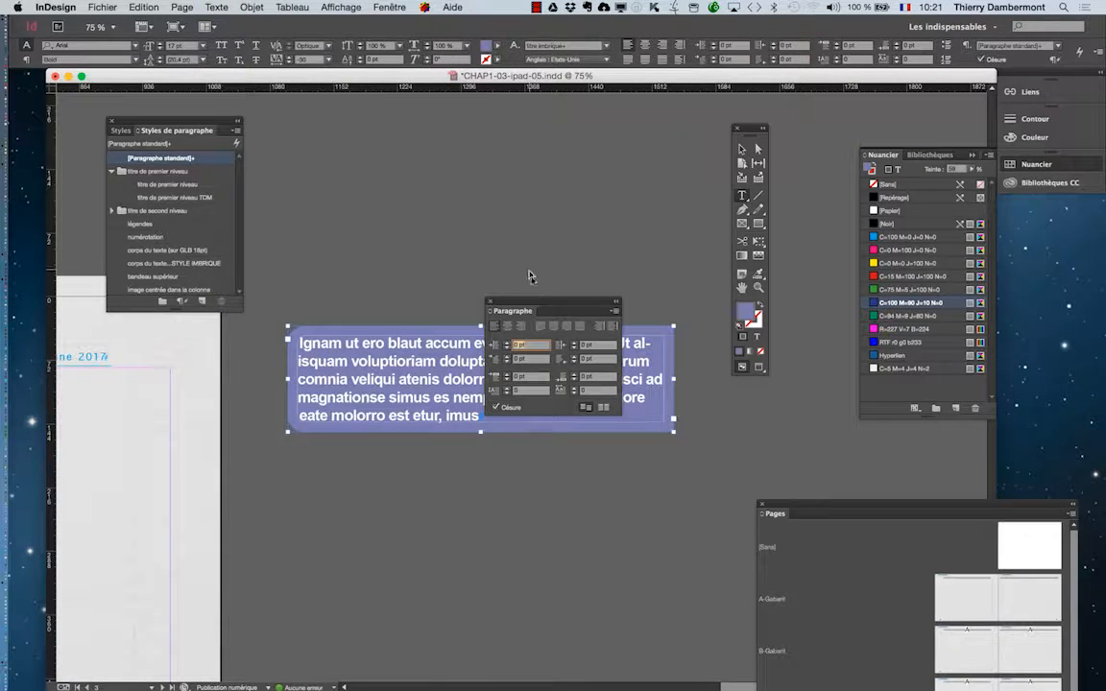
pyautogui.moveTo(541, 304); pyautogui.dragTo(508, 195)
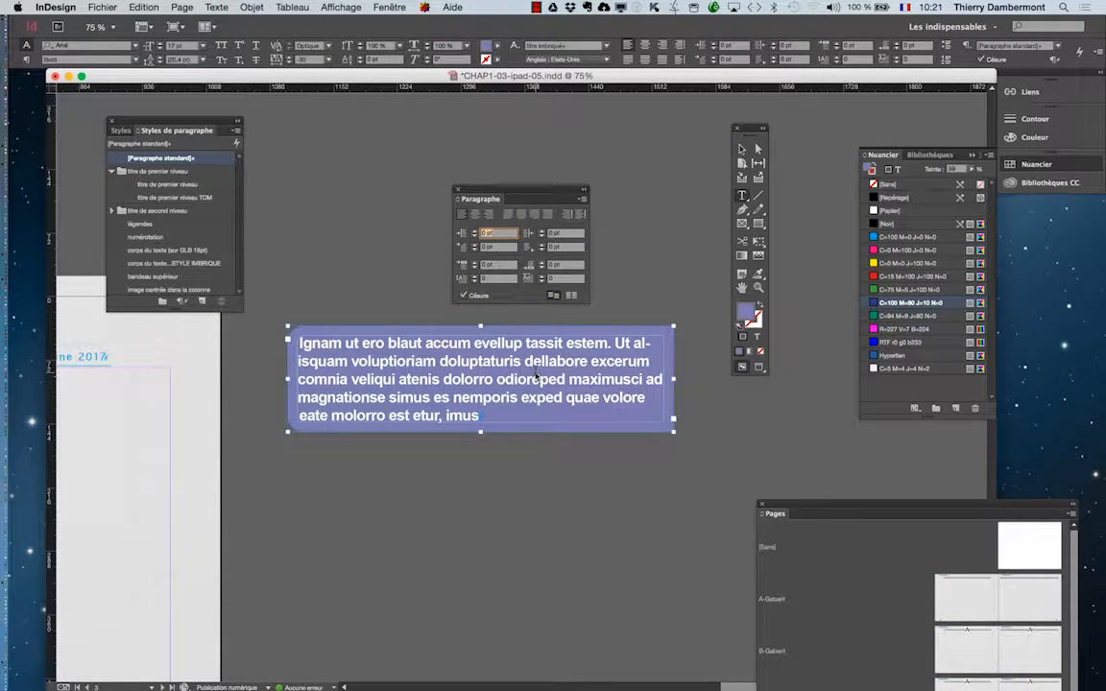
pyautogui.click(536, 378)
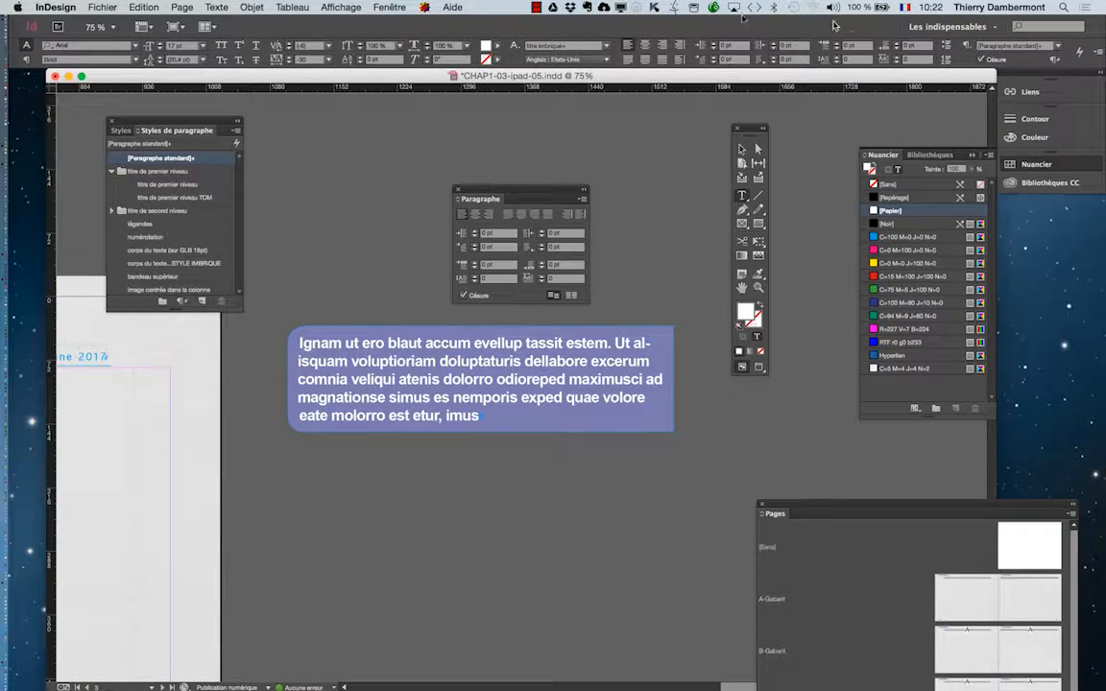
# Display the document's layers and set the color of the "texte et images dans le flux" layer to Vert foncé
pyautogui.click(388, 7)
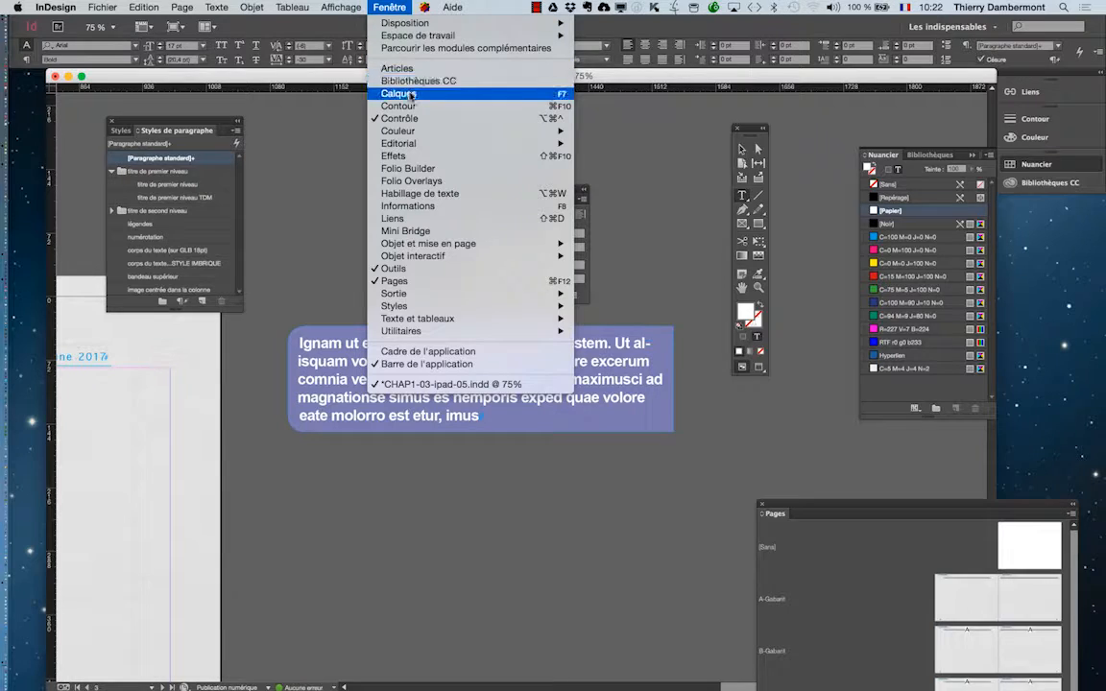
pyautogui.click(409, 94)
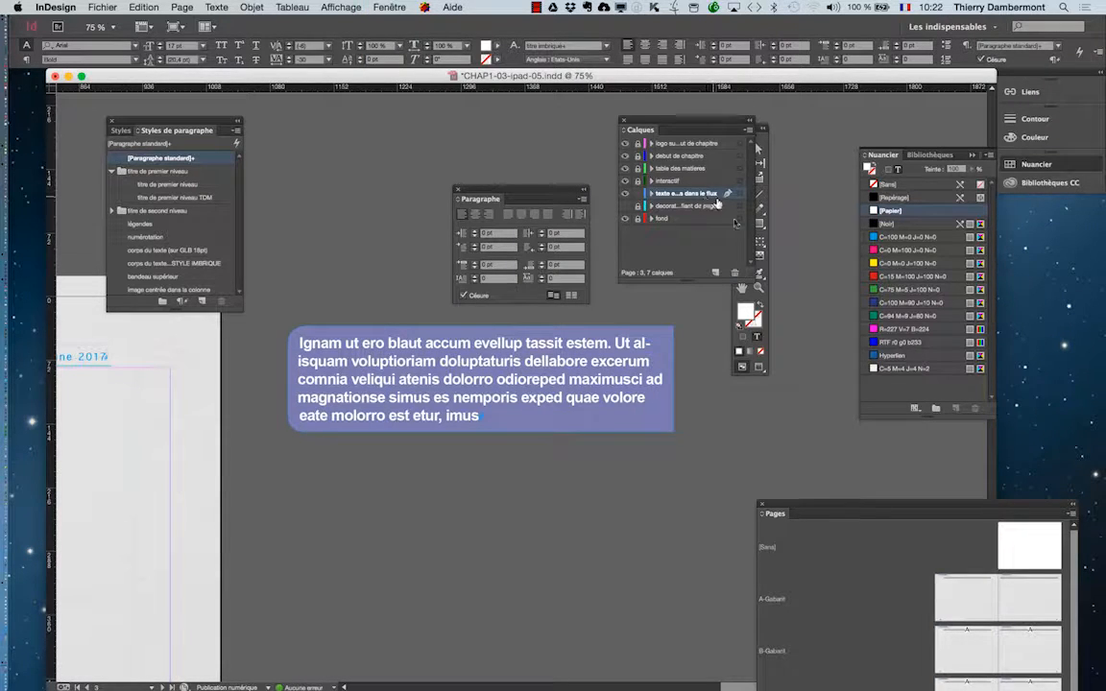
pyautogui.moveTo(761, 281); pyautogui.dragTo(919, 296)
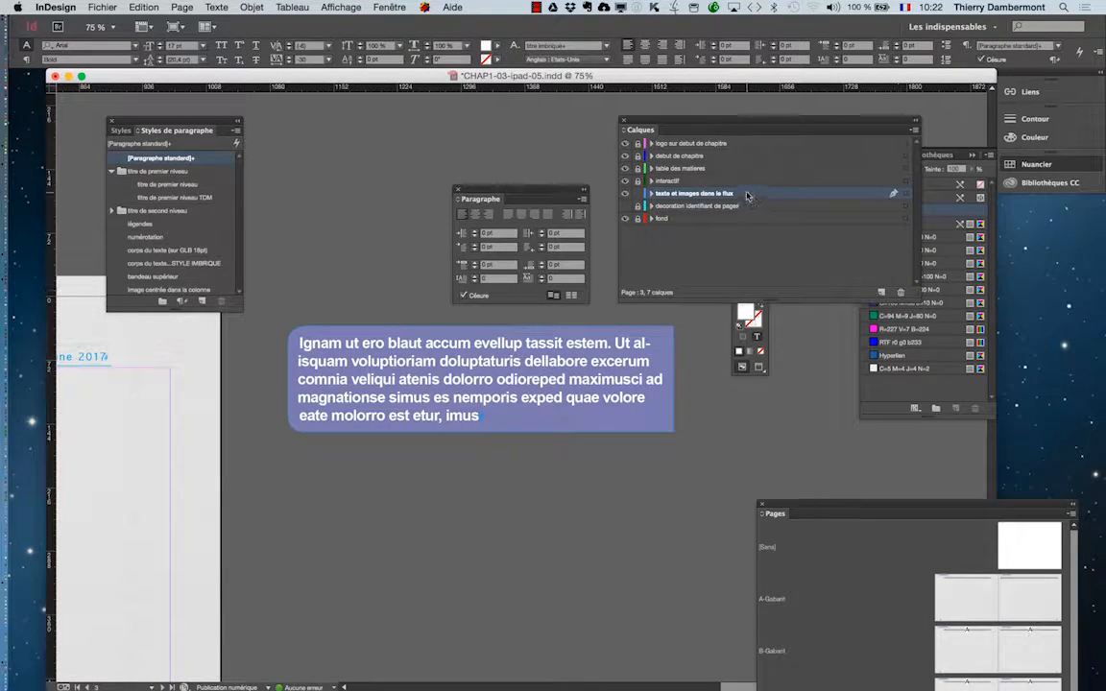
pyautogui.doubleClick(679, 191)
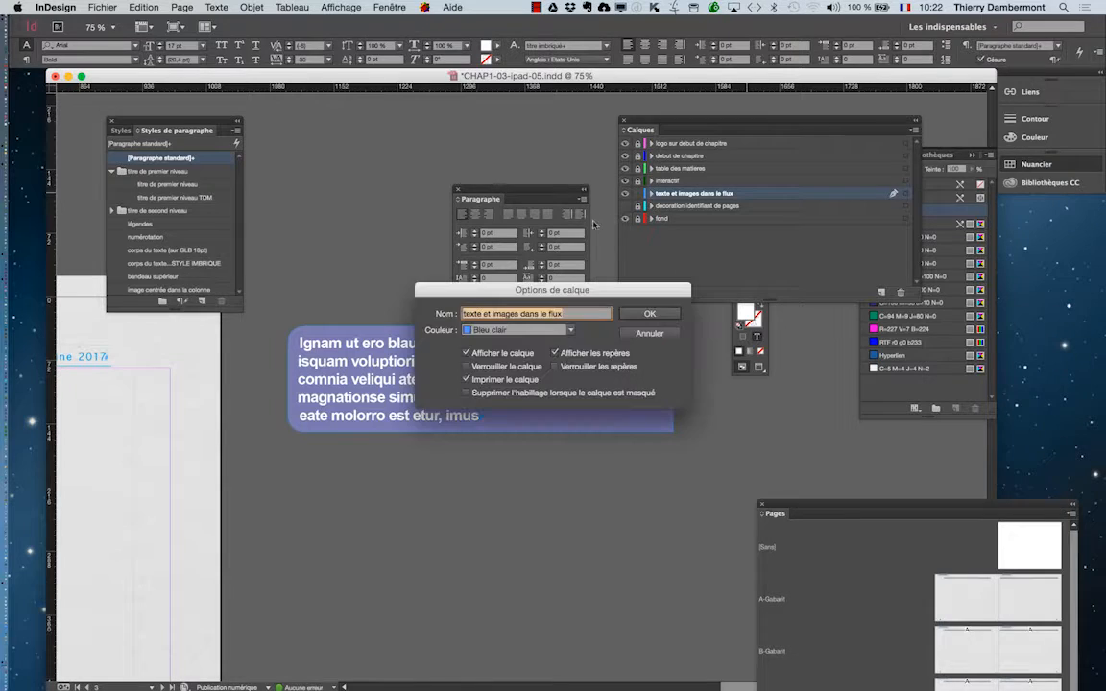
pyautogui.click(546, 334)
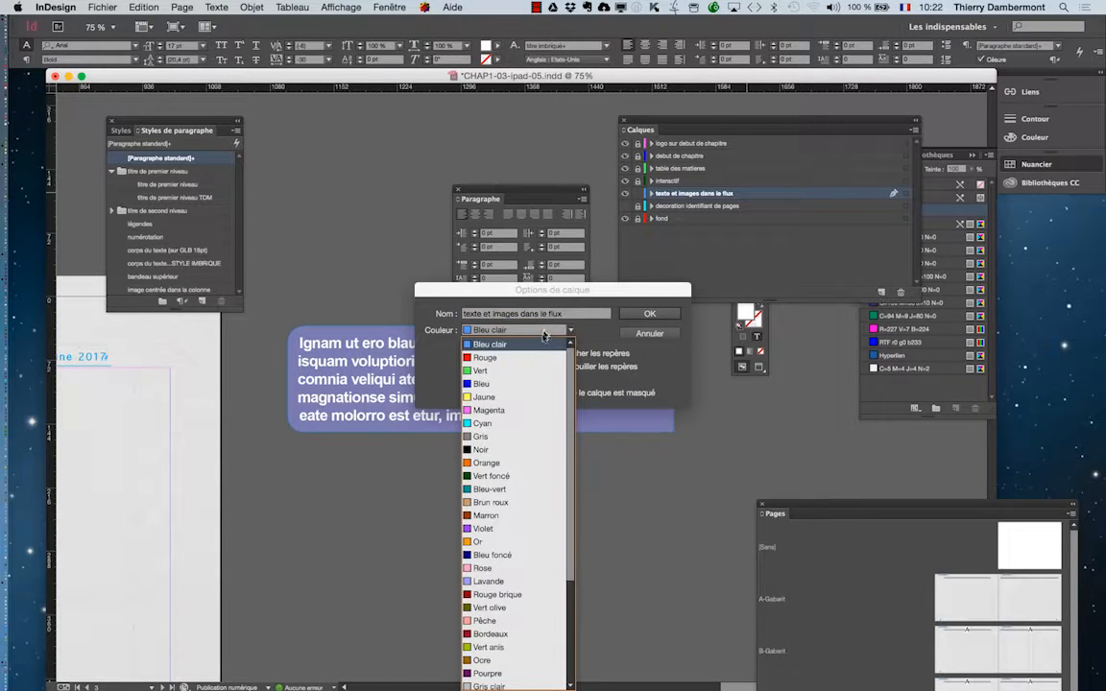
pyautogui.click(504, 475)
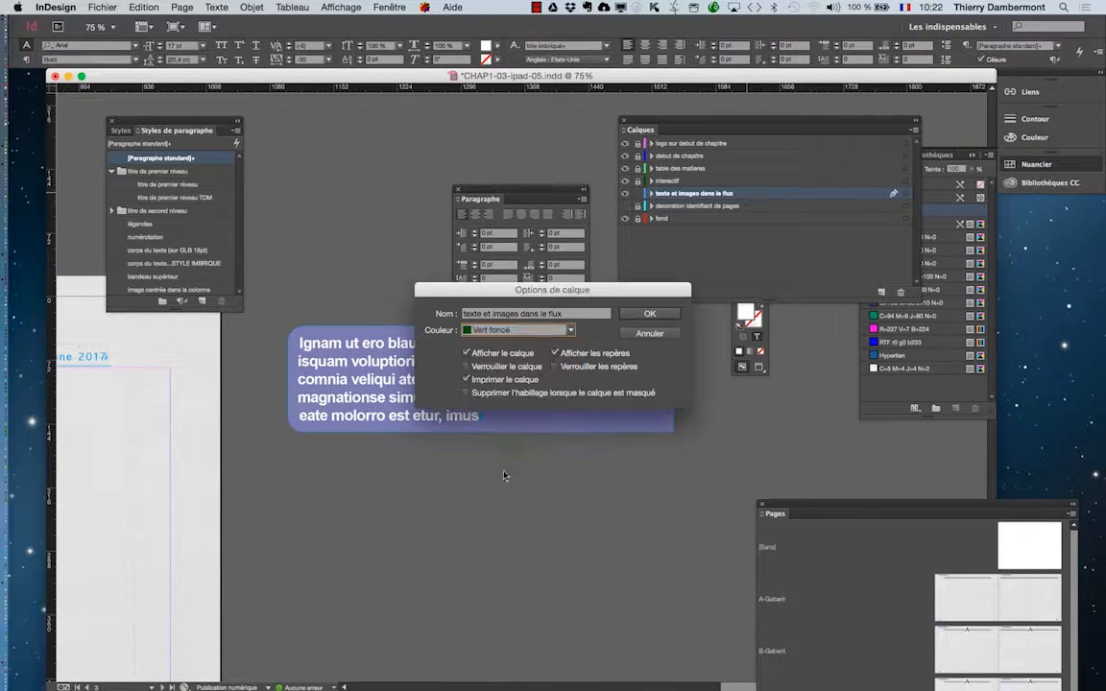
pyautogui.click(651, 314)
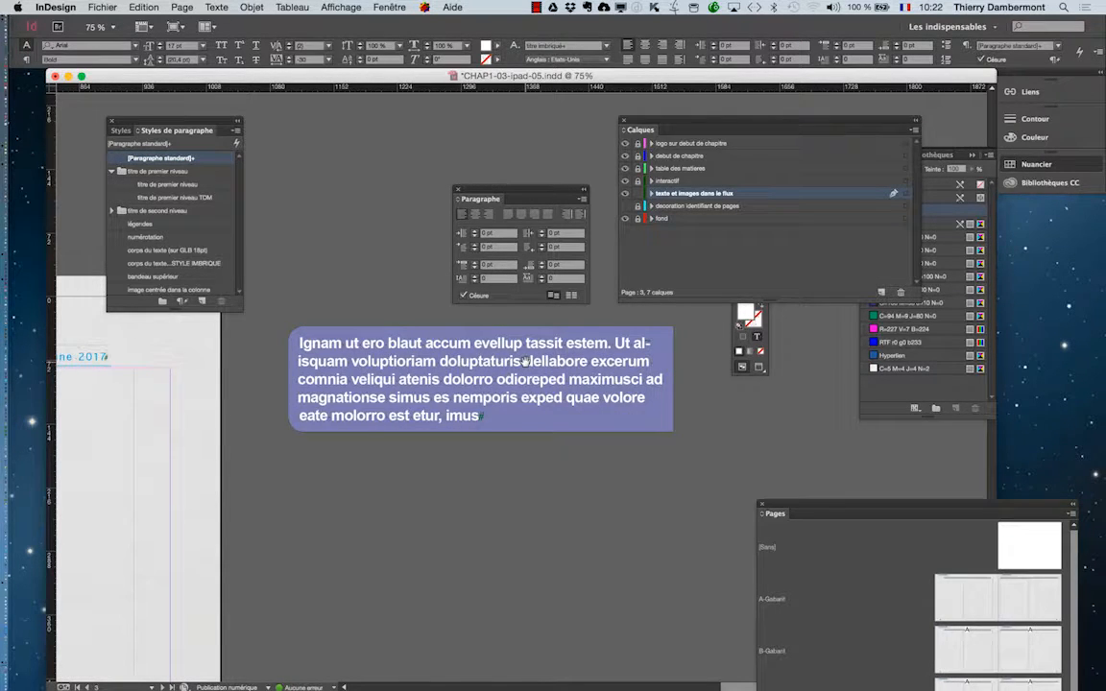
# Set the paragraph's right indent to 50 pt and justify the text with its last line aligned left
pyautogui.scroll(2, 526, 361)
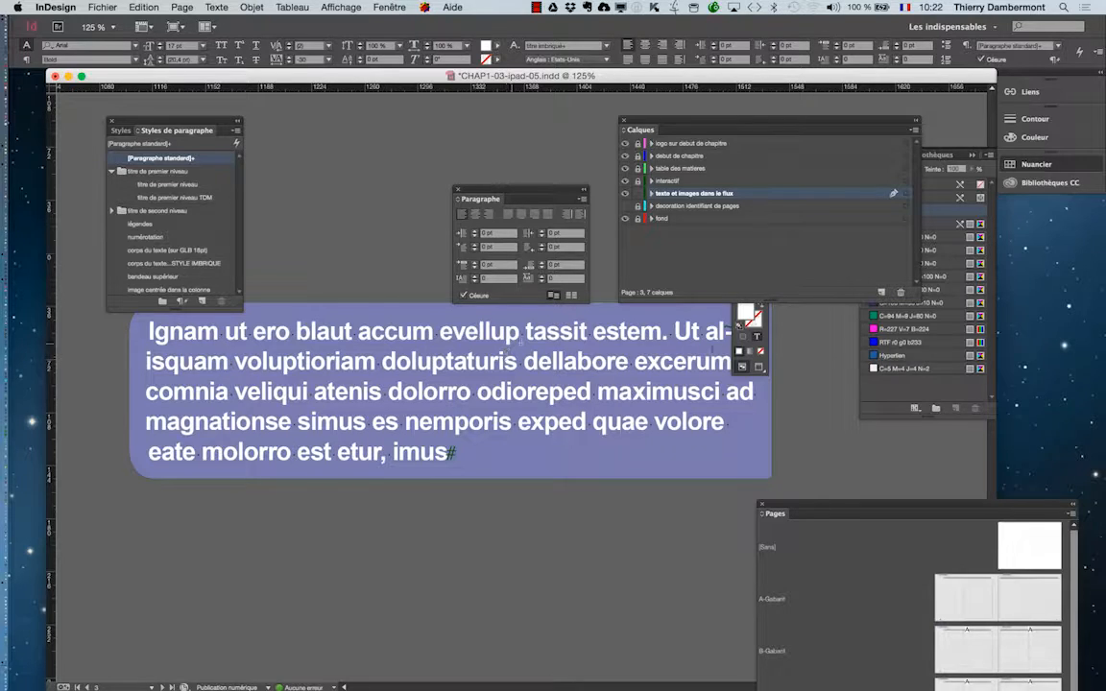
pyautogui.moveTo(766, 122); pyautogui.dragTo(415, 497)
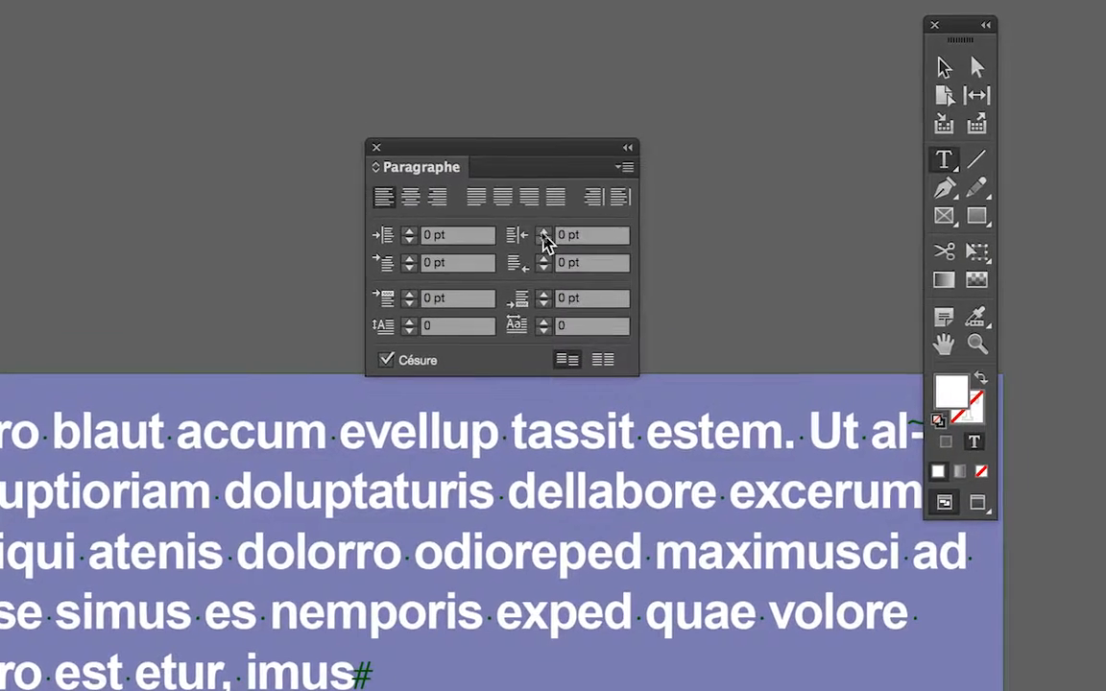
pyautogui.keyDown('shift'); pyautogui.click(543, 236); pyautogui.keyUp('shift')
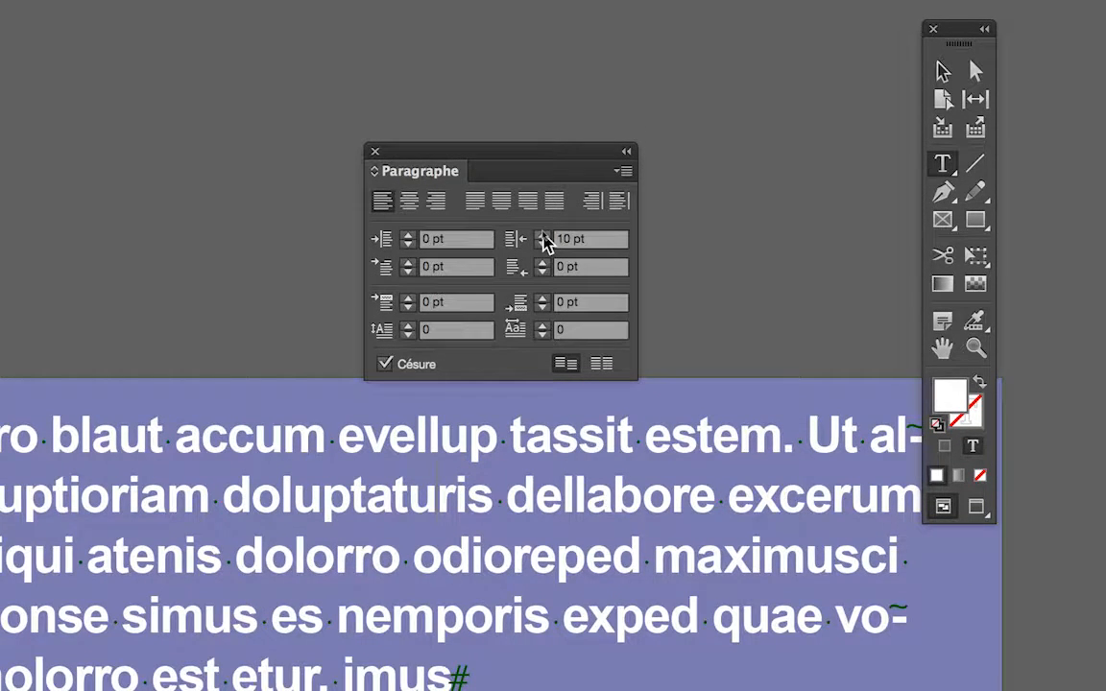
pyautogui.keyDown('shift'); pyautogui.click(543, 236); pyautogui.keyUp('shift')
pyautogui.keyDown('shift'); pyautogui.click(543, 236); pyautogui.keyUp('shift')
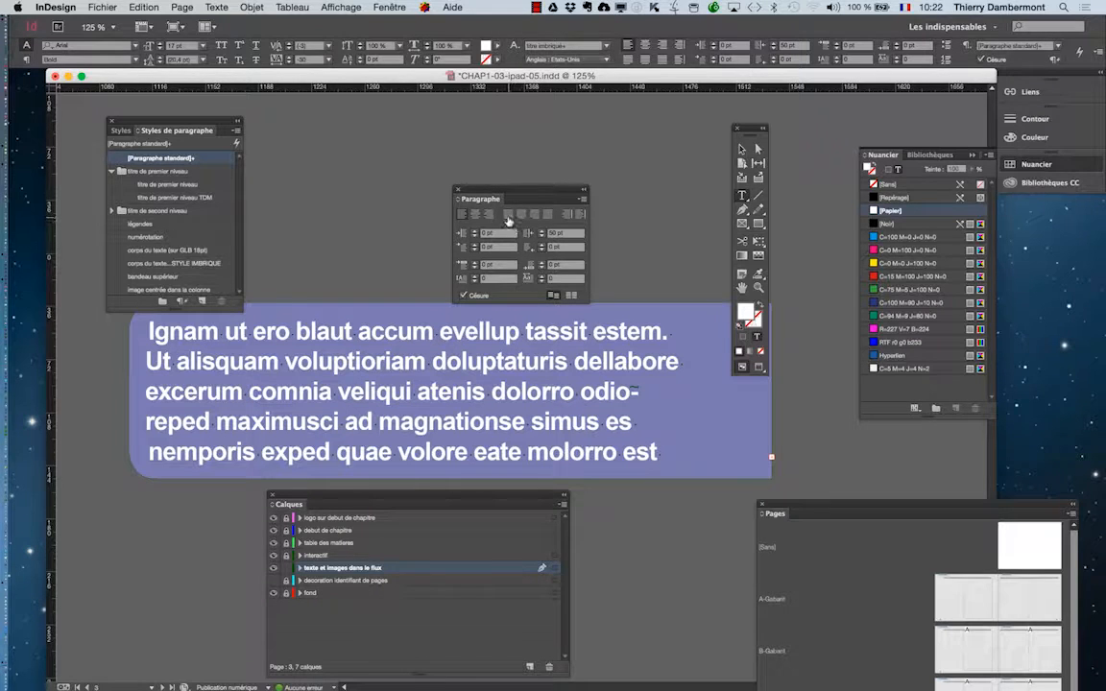
pyautogui.click(507, 217)
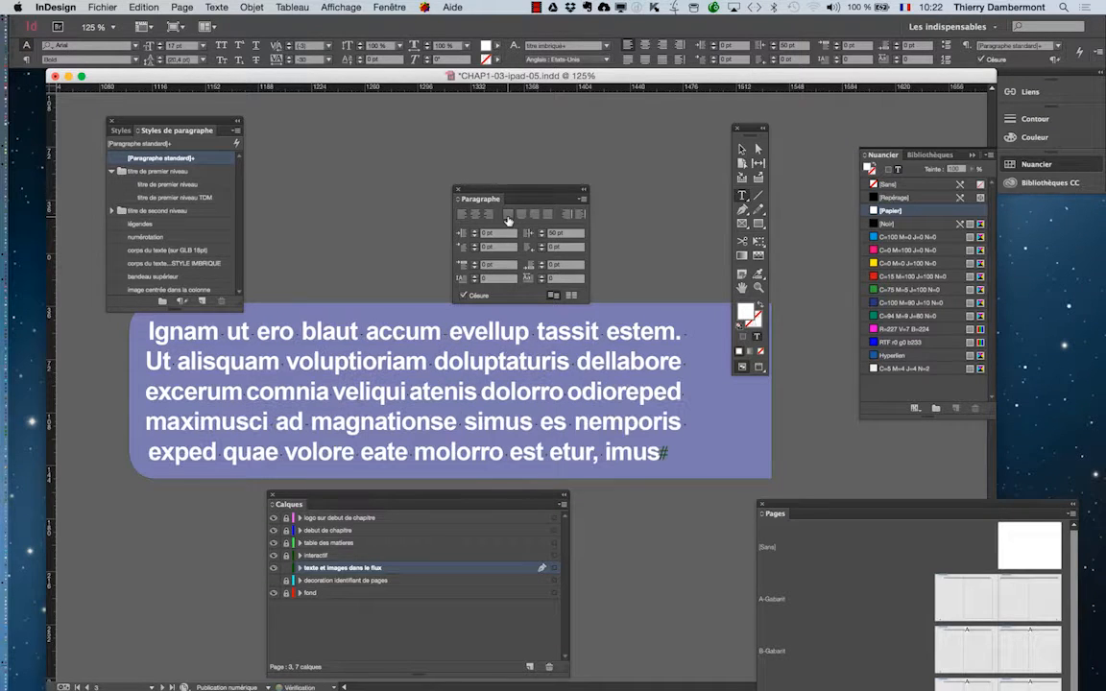
# Select the whole purple text frame and increase its text's right indent to 110 pt
pyautogui.moveTo(479, 187); pyautogui.dragTo(440, 135)
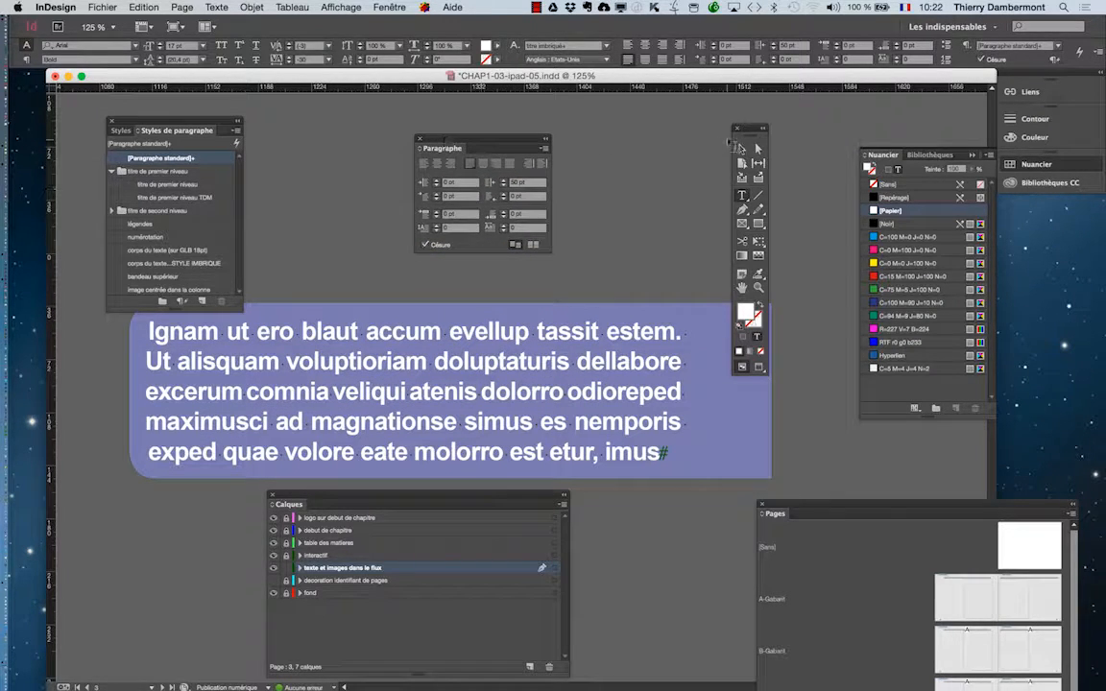
pyautogui.click(740, 150)
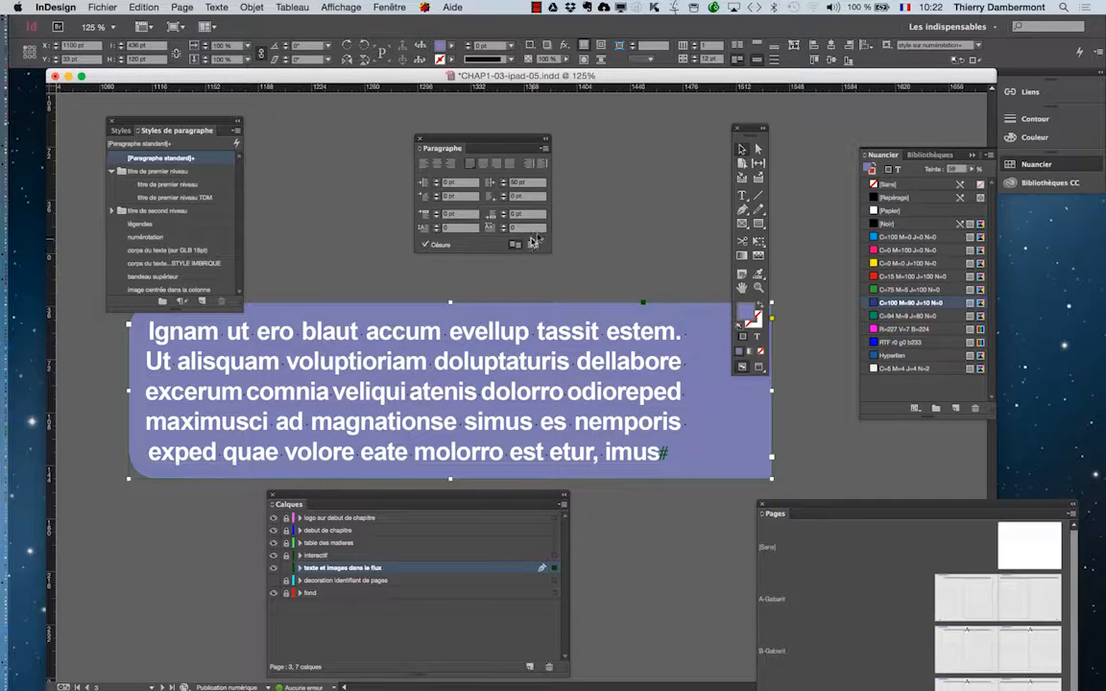
pyautogui.click(503, 181)
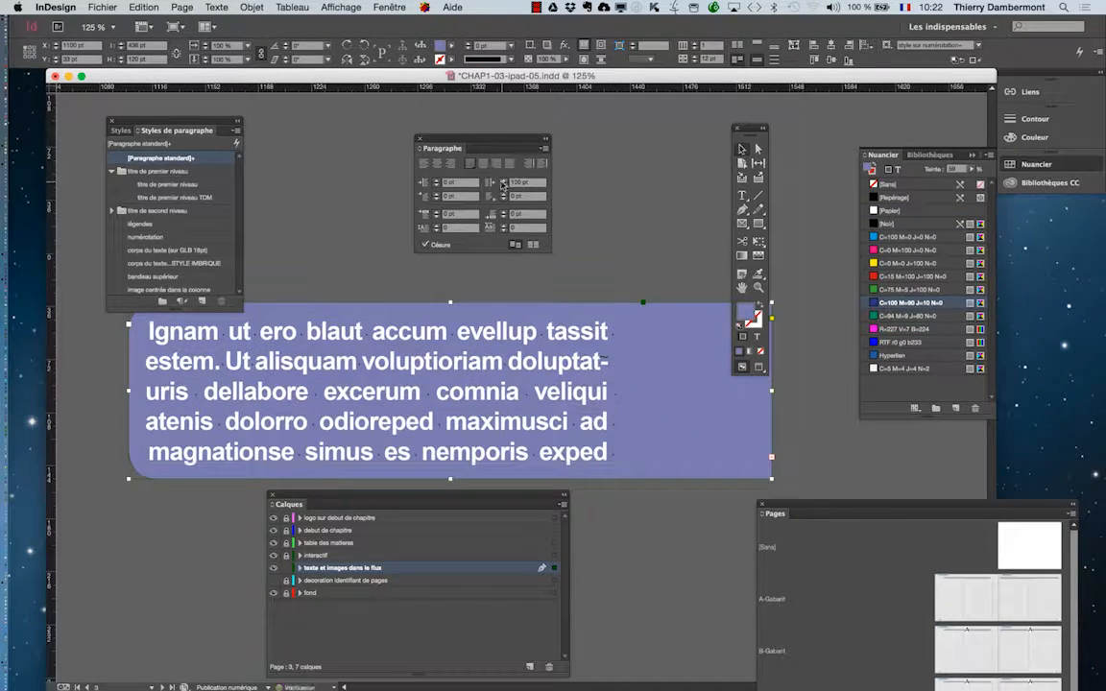
pyautogui.click(501, 183)
pyautogui.click(501, 182)
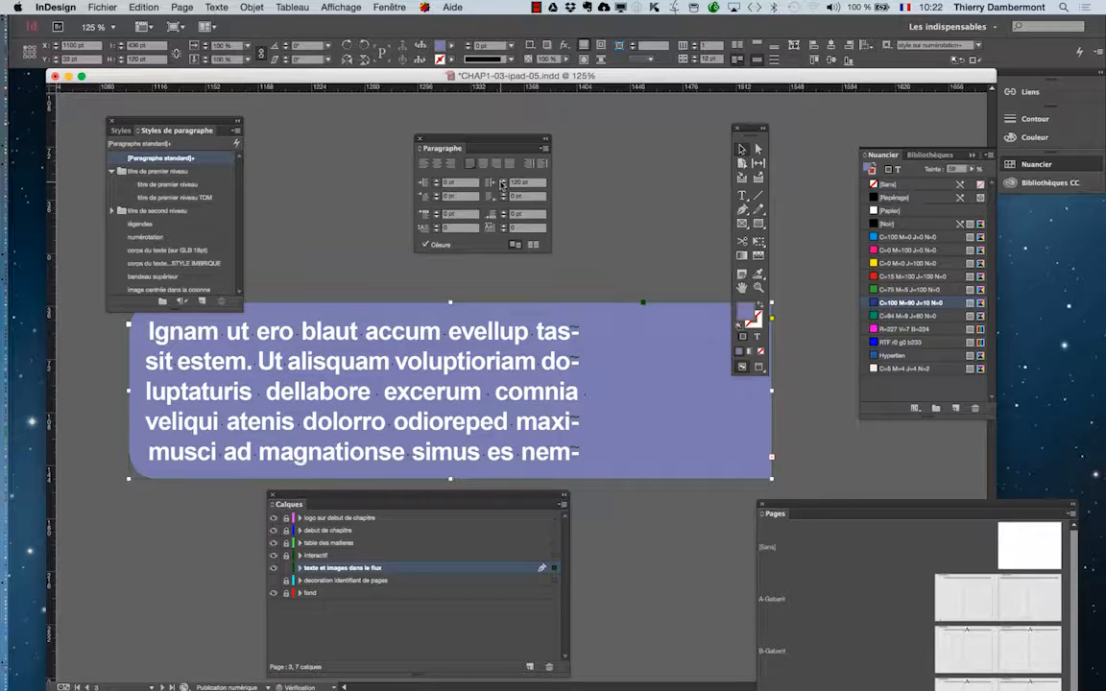
pyautogui.click(501, 186)
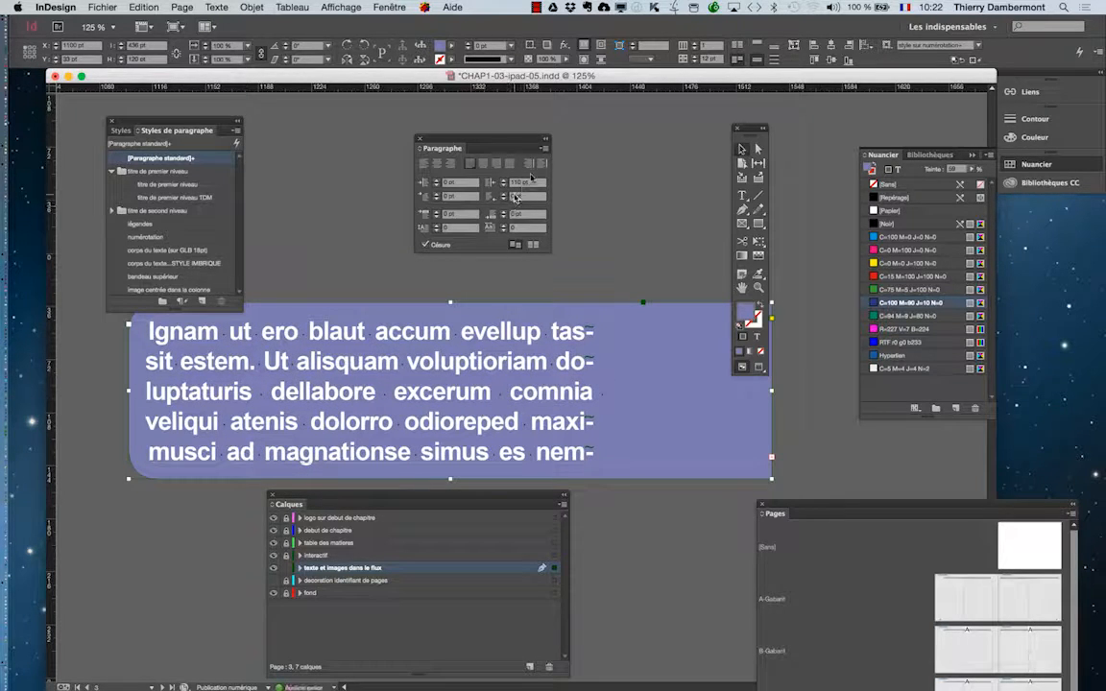
# Try turning off hyphenation for the frame's text, and undo that change
pyautogui.click(543, 148)
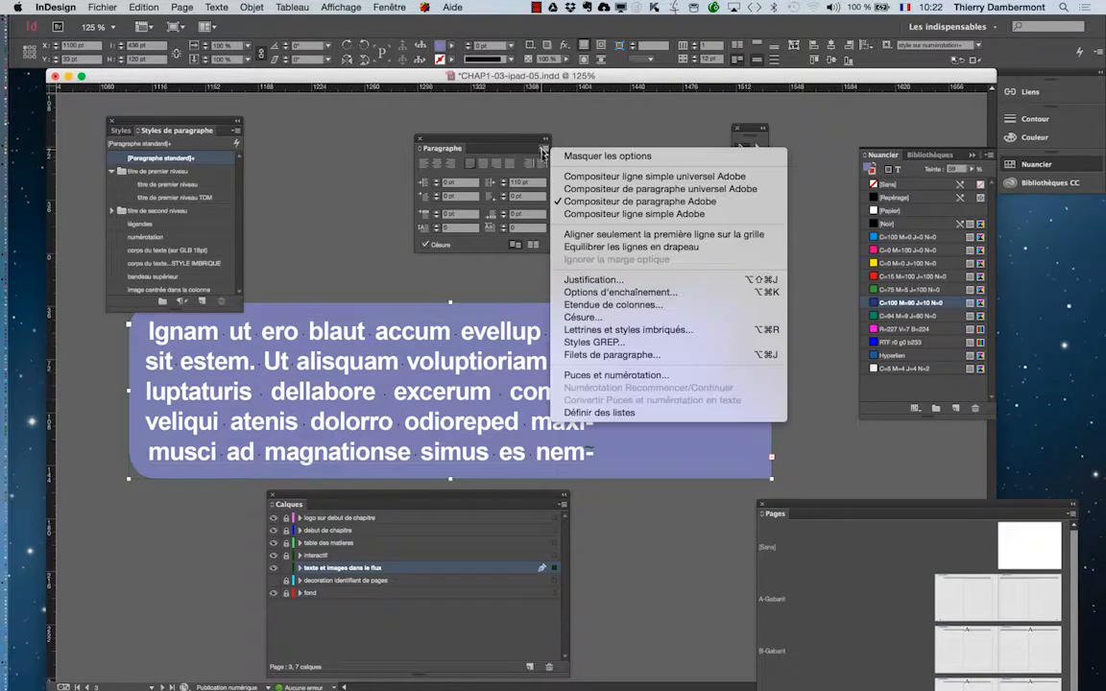
pyautogui.click(581, 318)
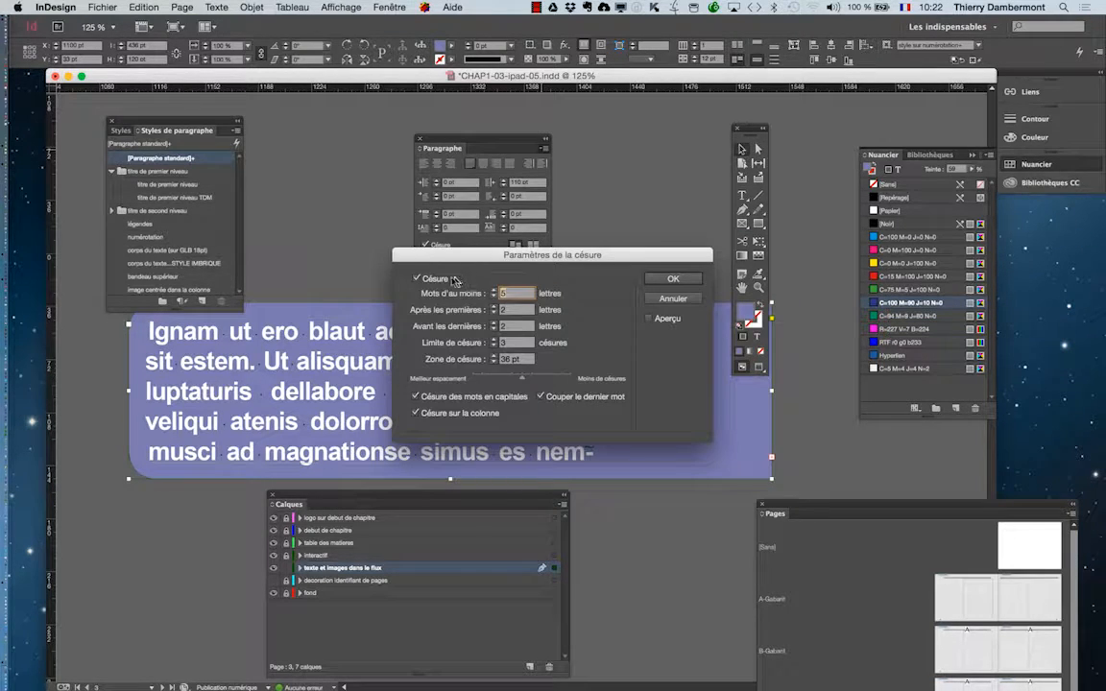
pyautogui.click(455, 279)
pyautogui.click(673, 278)
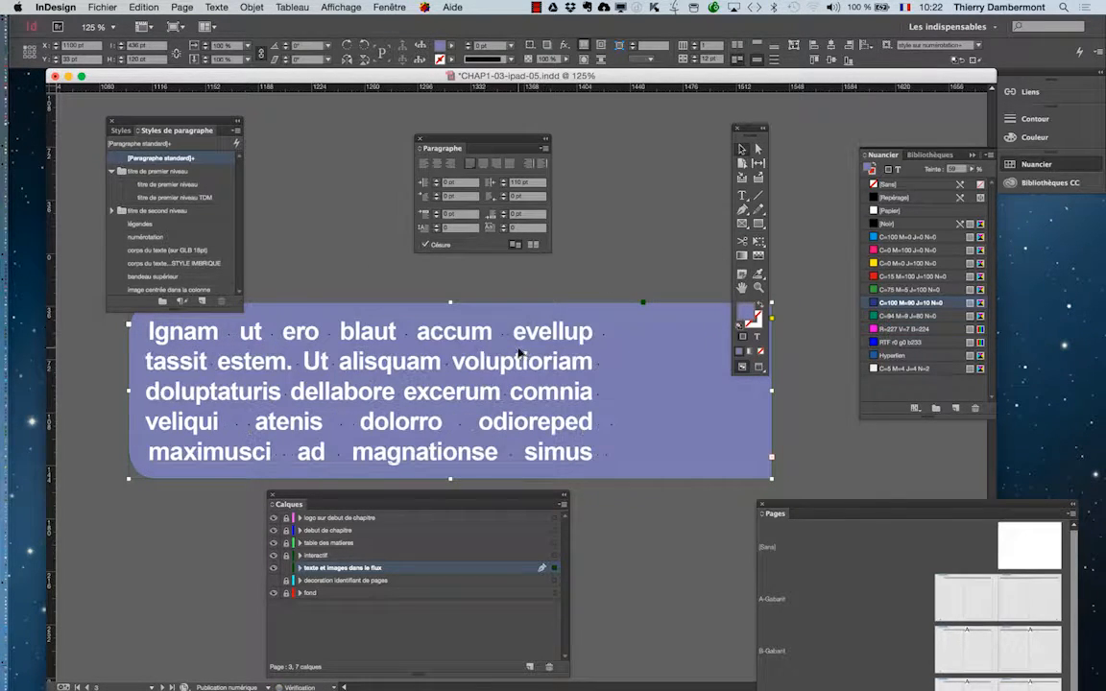
pyautogui.scroll(-1, 520, 355)
pyautogui.press('super+z')
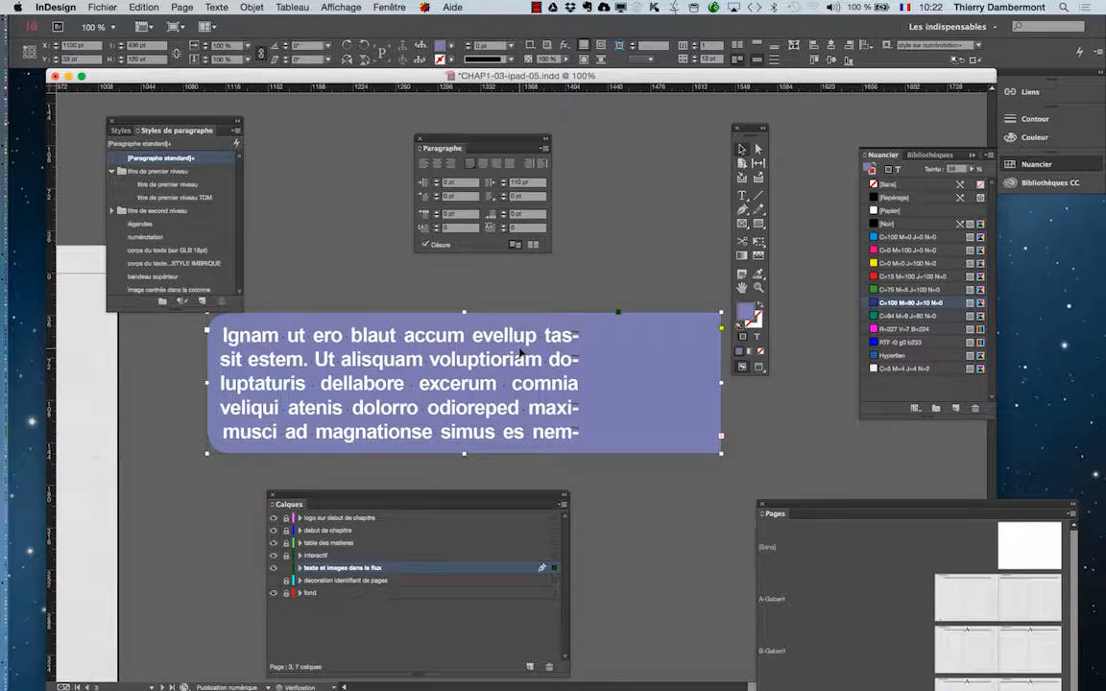
pyautogui.scroll(-1, 519, 355)
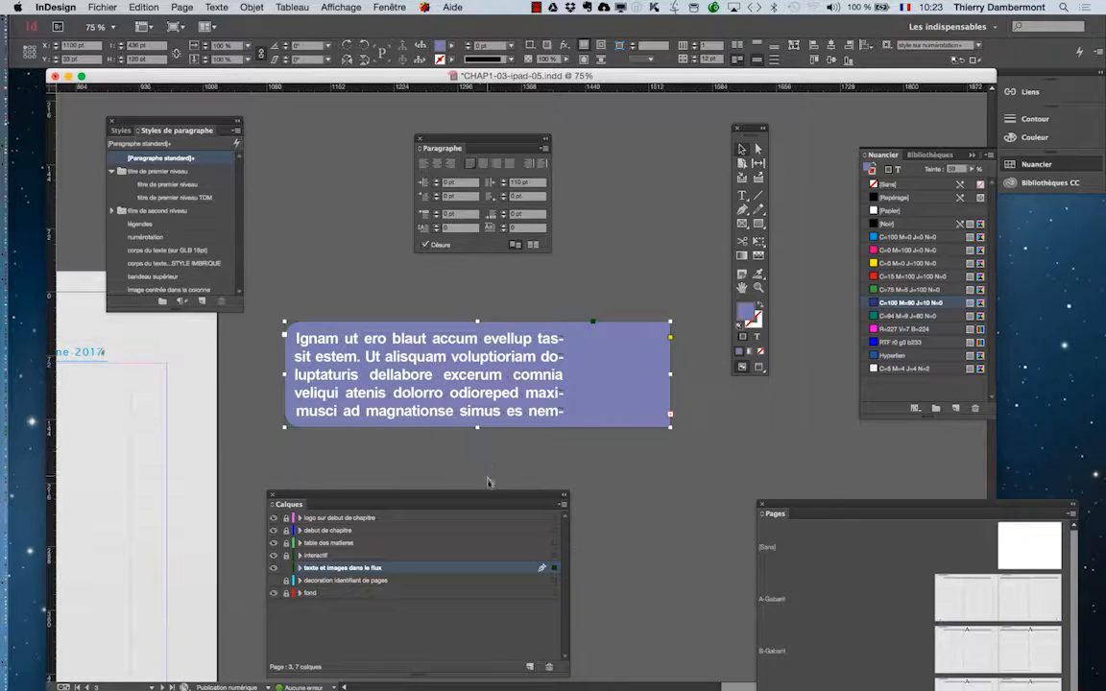
# Draw an empty rectangle about 507 pt wide and 136 pt high on the pasteboard below the purple text frame
pyautogui.moveTo(488, 496); pyautogui.dragTo(506, 609)
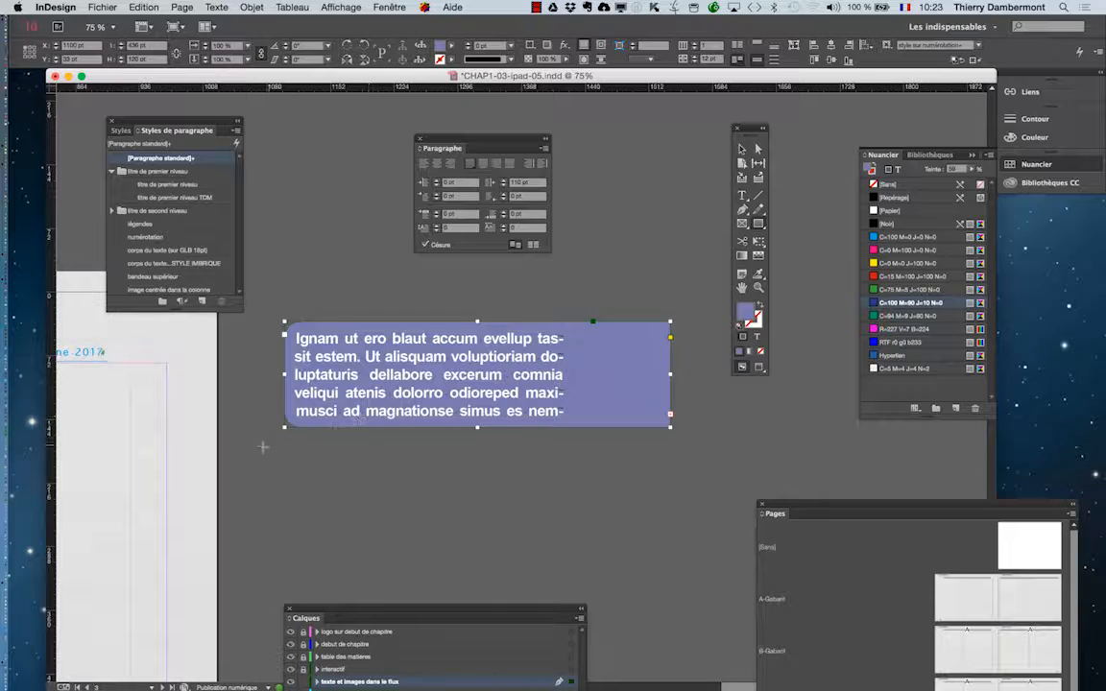
pyautogui.moveTo(262, 446); pyautogui.dragTo(694, 562)
pyautogui.press('super+minus')
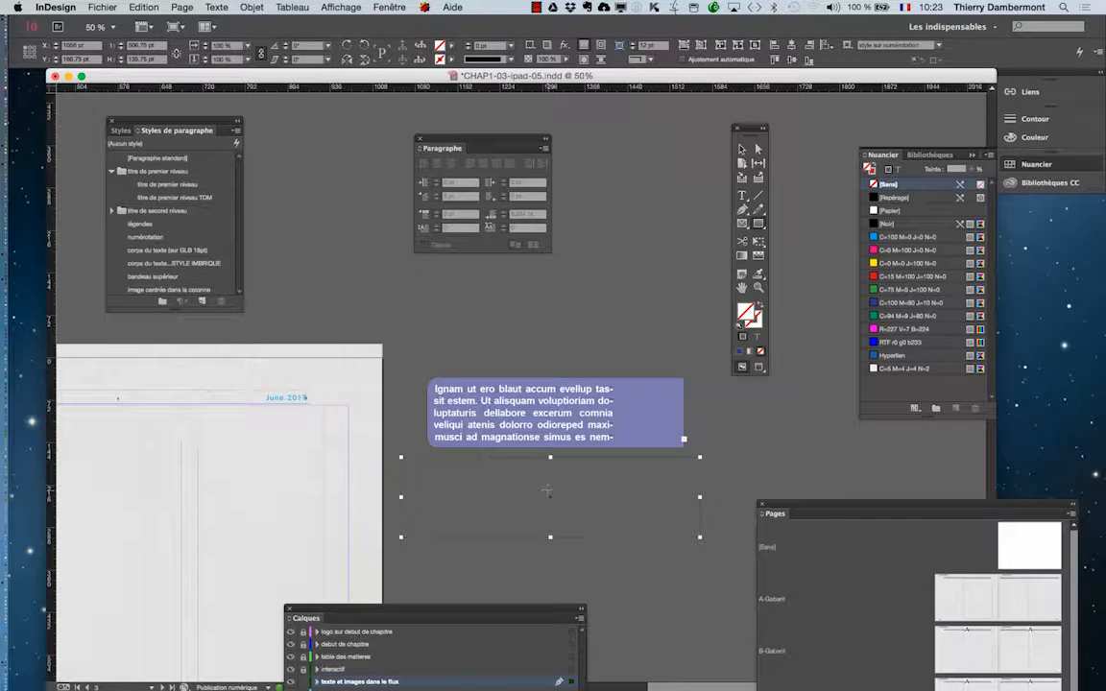
# Widen the empty rectangle to about 966 pt and place it across the page's right edge at about X 606 pt
pyautogui.moveTo(789, 504); pyautogui.dragTo(857, 559)
pyautogui.click(743, 150)
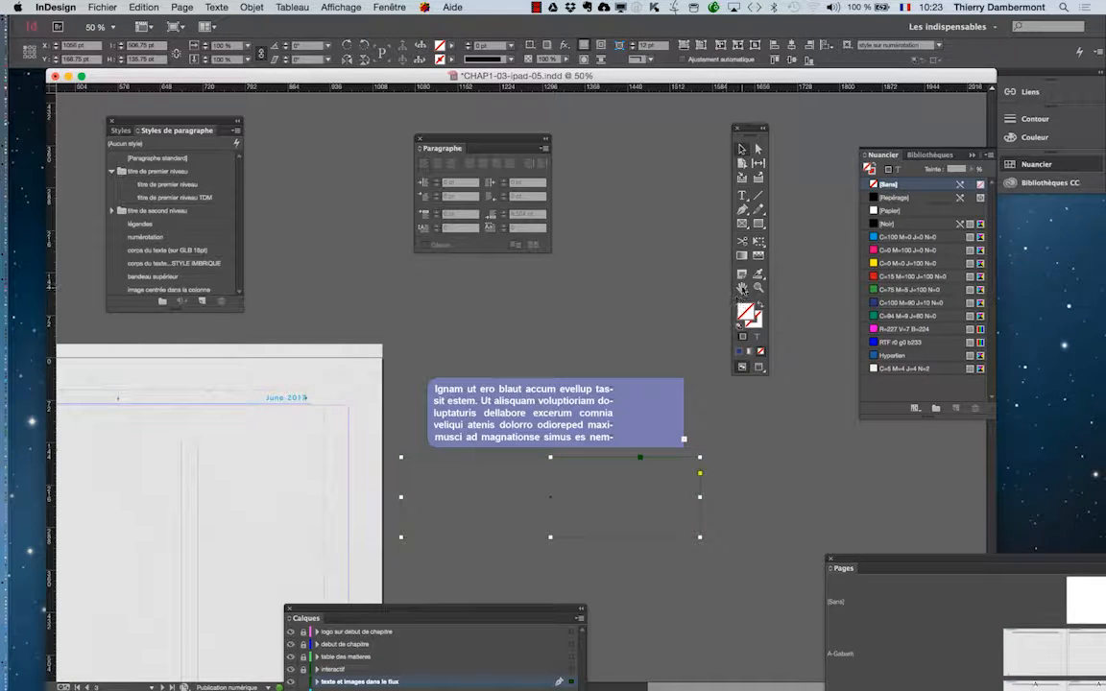
pyautogui.moveTo(699, 497); pyautogui.dragTo(951, 497)
pyautogui.click(453, 506)
pyautogui.click(396, 497)
pyautogui.moveTo(402, 497); pyautogui.dragTo(379, 498)
pyautogui.moveTo(573, 470); pyautogui.dragTo(506, 467)
# Nest the purple text frame inside the wide empty rectangle with Cut and Paste Into, and shift it rightward to about X 336 pt
pyautogui.click(481, 386)
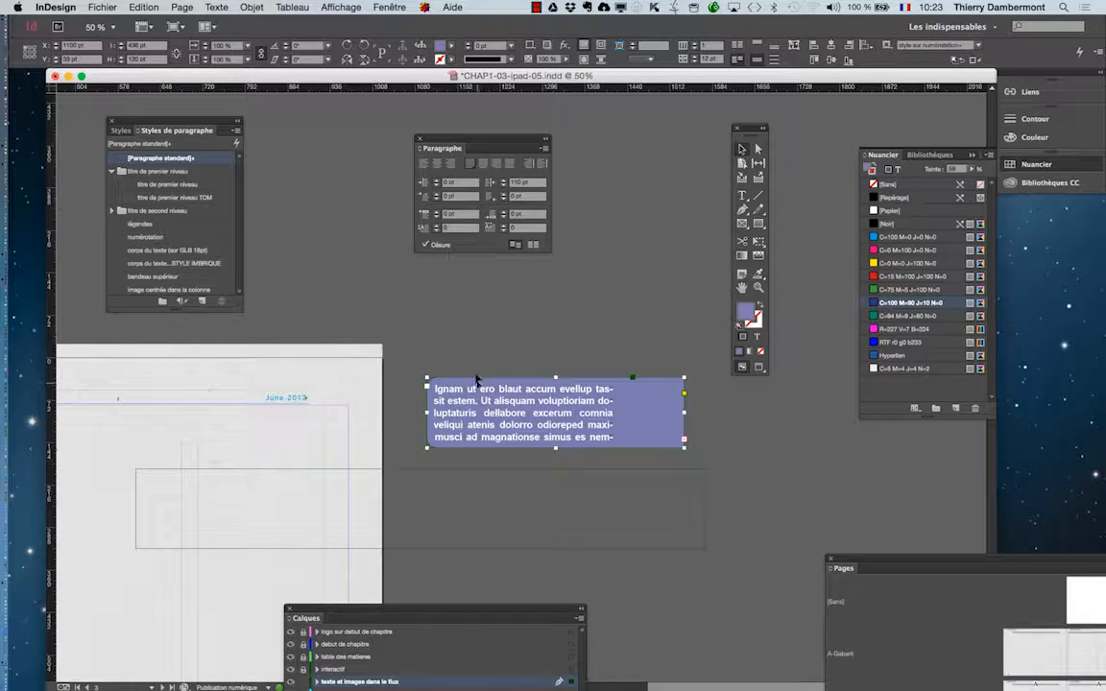
pyautogui.click(134, 5)
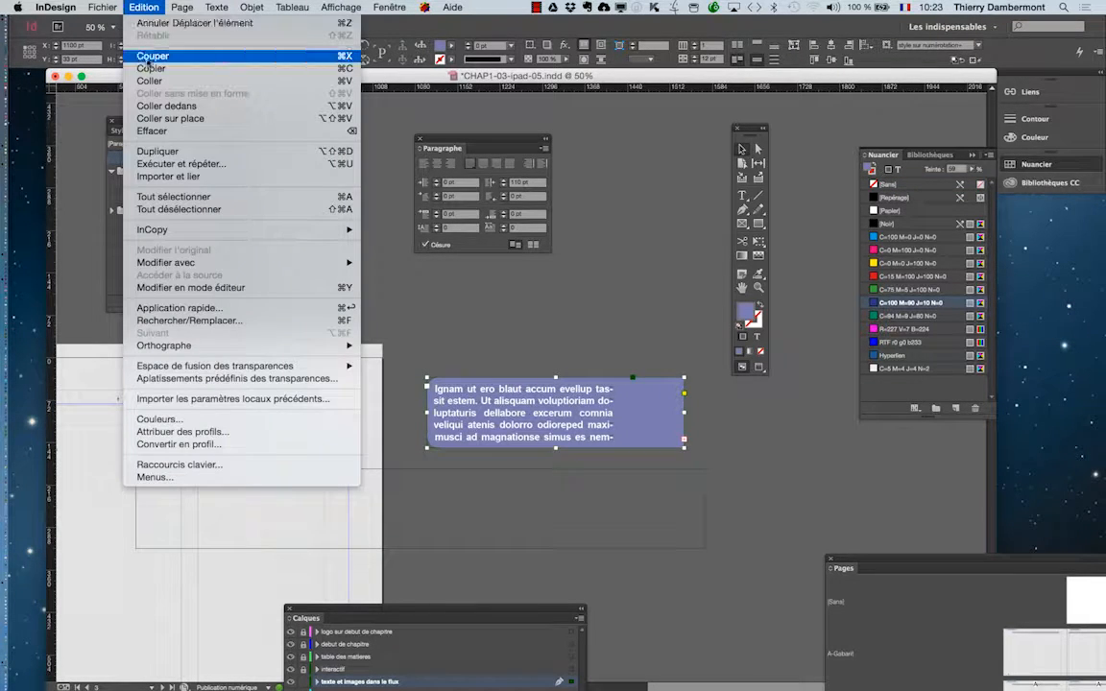
pyautogui.click(134, 66)
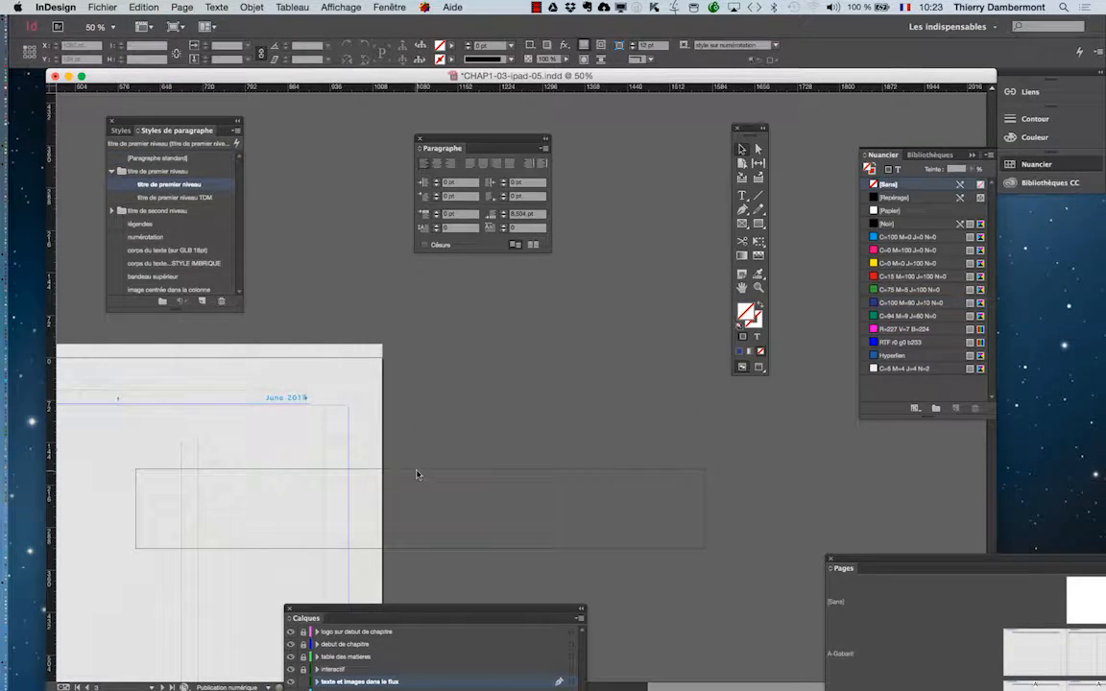
pyautogui.click(416, 474)
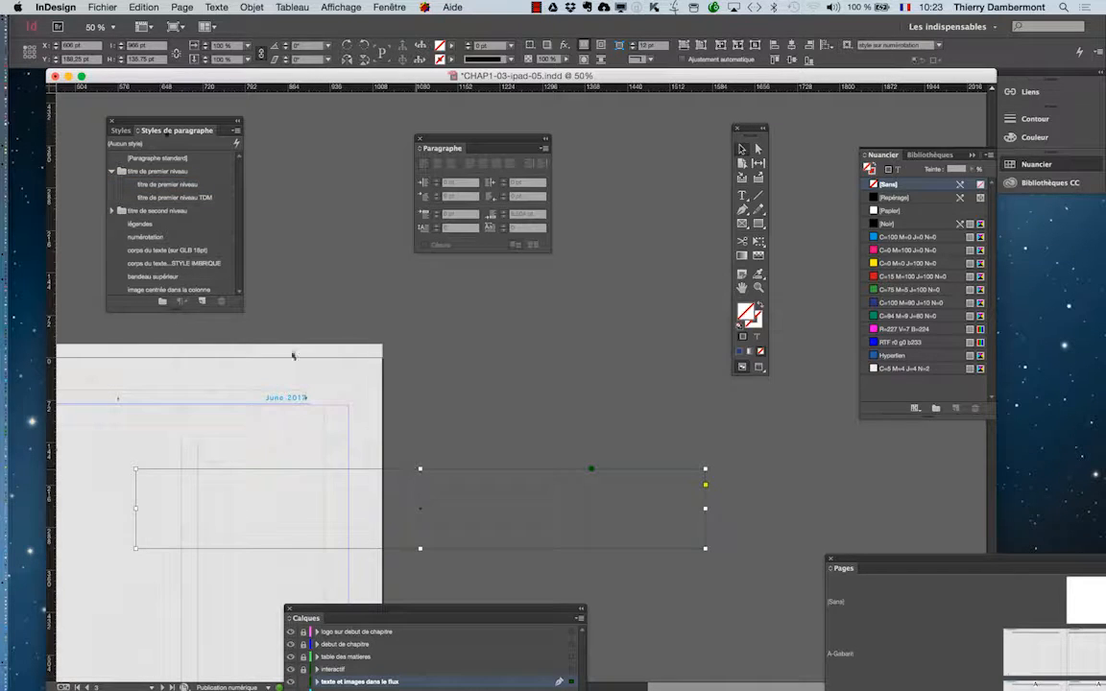
pyautogui.click(144, 7)
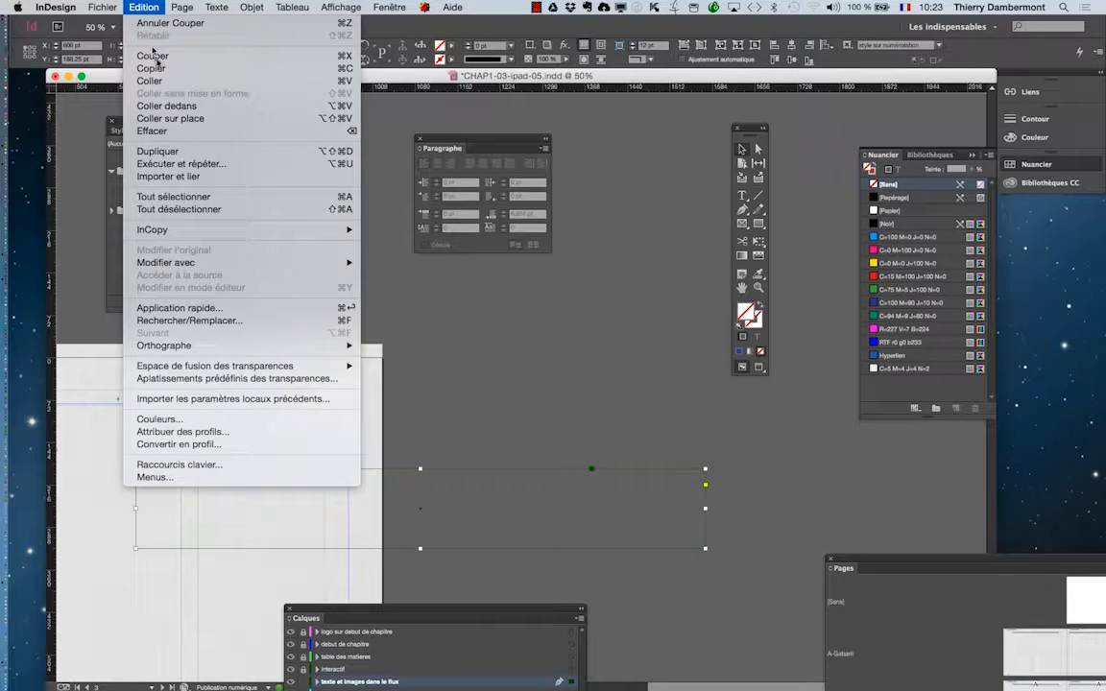
pyautogui.click(178, 106)
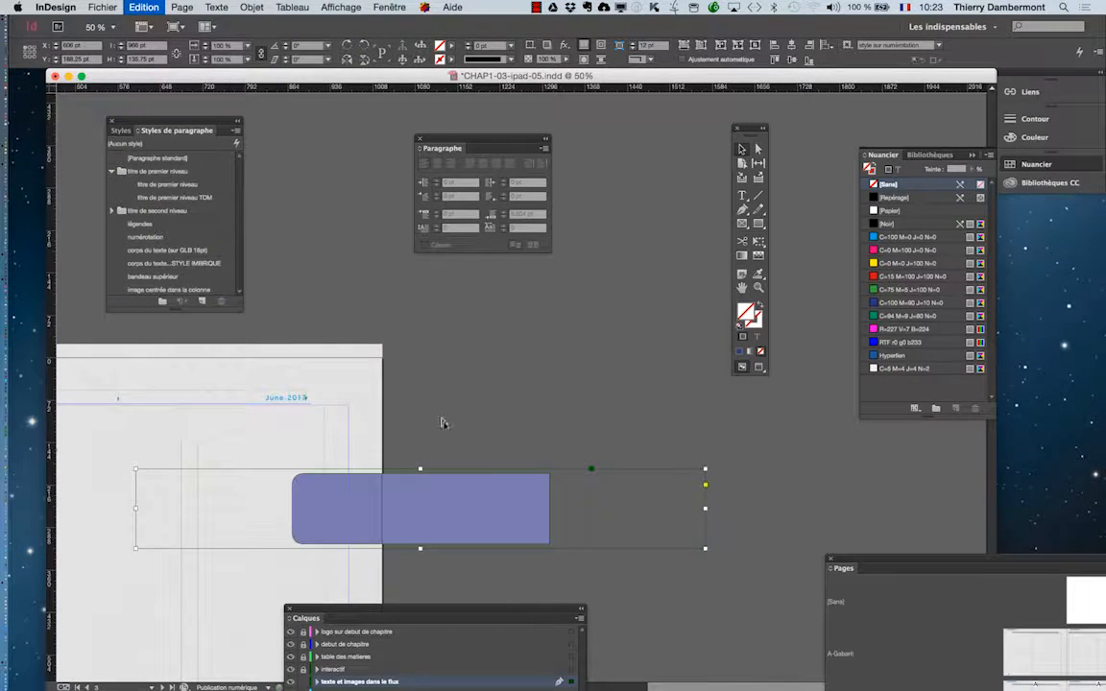
pyautogui.click(423, 506)
pyautogui.moveTo(421, 507); pyautogui.dragTo(503, 515)
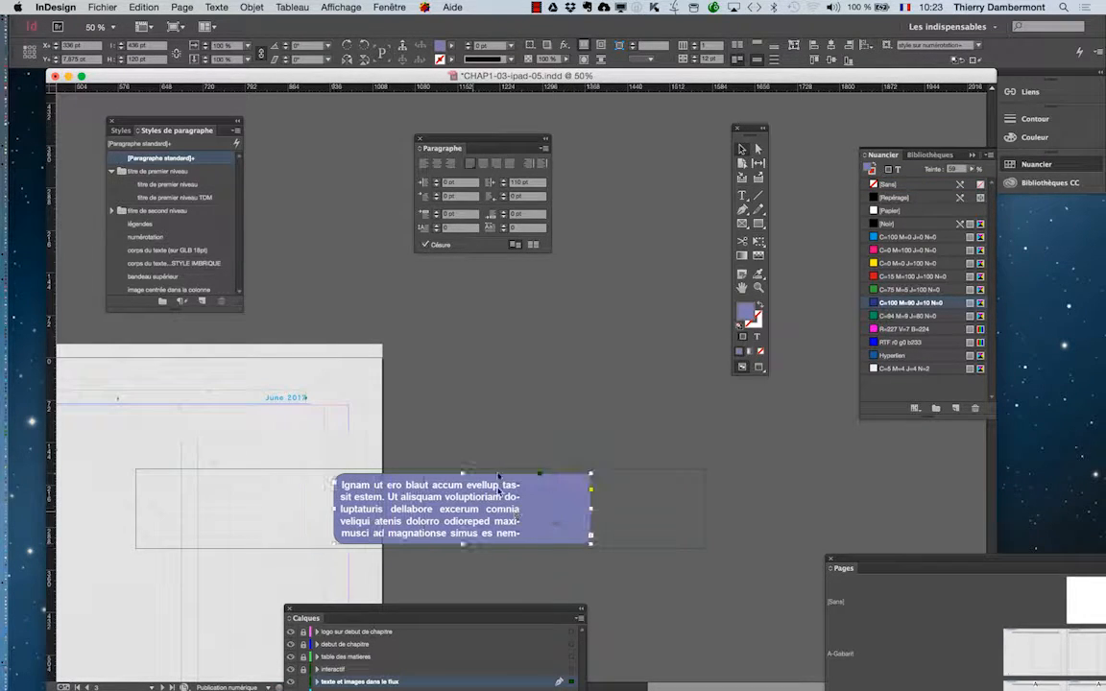
# Set the nested frame's text to a left indent of 30 pt and a right indent of 70 pt
pyautogui.keyDown('shift'); pyautogui.click(437, 181); pyautogui.keyUp('shift')
pyautogui.keyDown('shift'); pyautogui.click(437, 181); pyautogui.keyUp('shift')
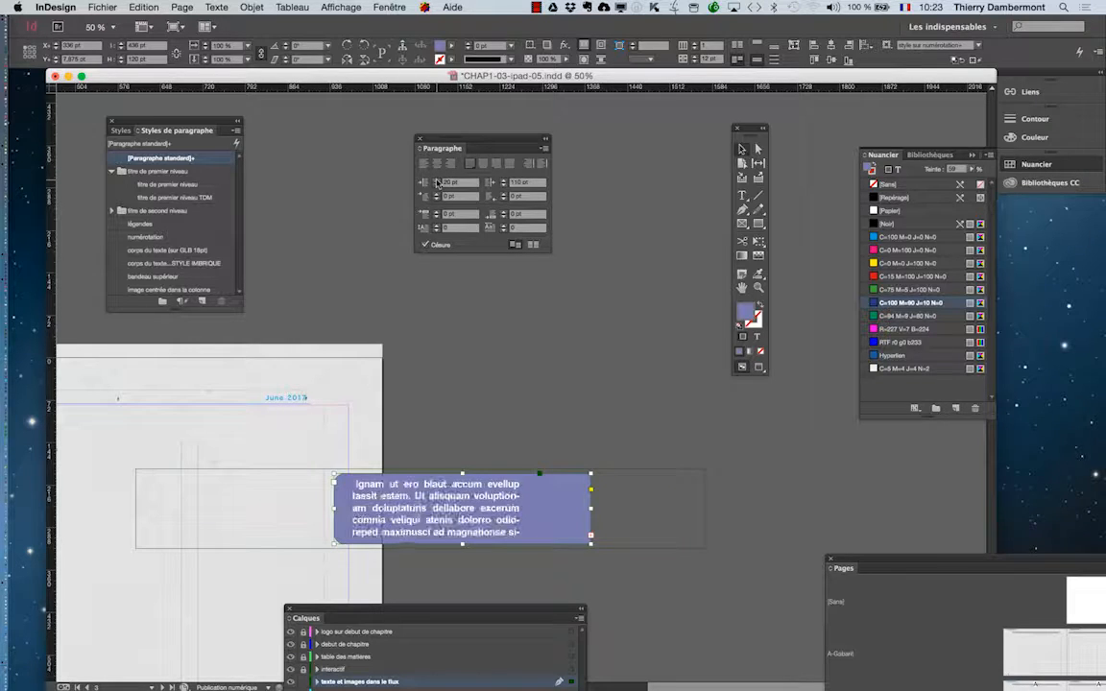
pyautogui.keyDown('shift'); pyautogui.click(437, 180); pyautogui.keyUp('shift')
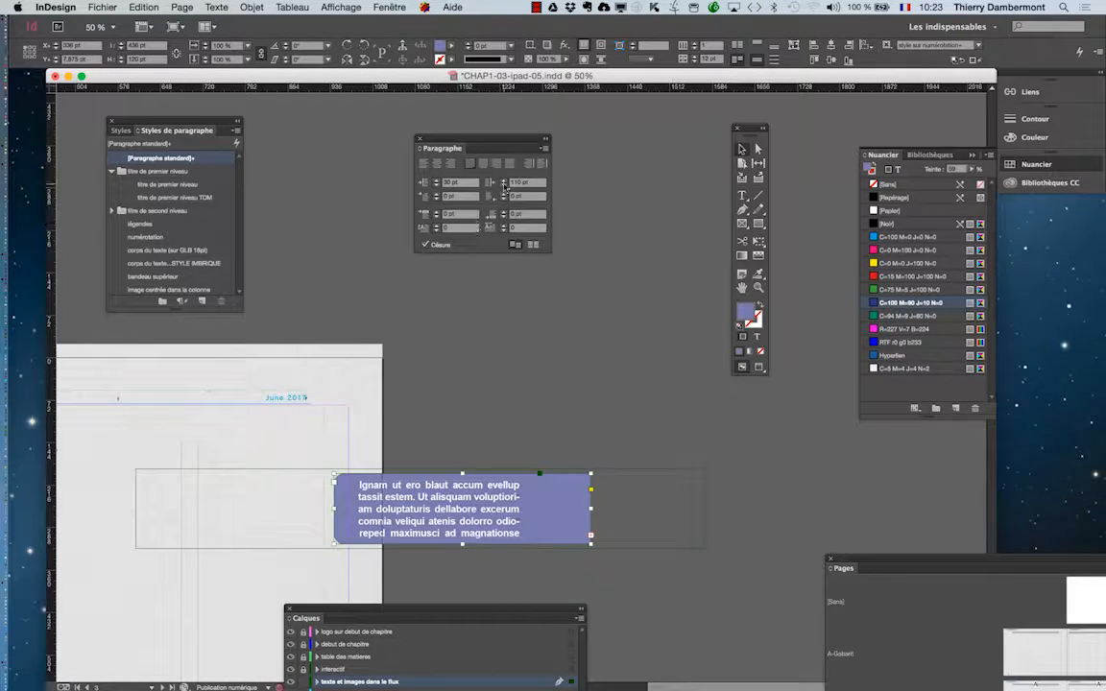
pyautogui.keyDown('shift'); pyautogui.click(503, 185); pyautogui.keyUp('shift')
pyautogui.keyDown('shift'); pyautogui.click(503, 185); pyautogui.keyUp('shift')
pyautogui.keyDown('shift'); pyautogui.click(503, 185); pyautogui.keyUp('shift')
pyautogui.keyDown('shift'); pyautogui.click(503, 185); pyautogui.keyUp('shift')
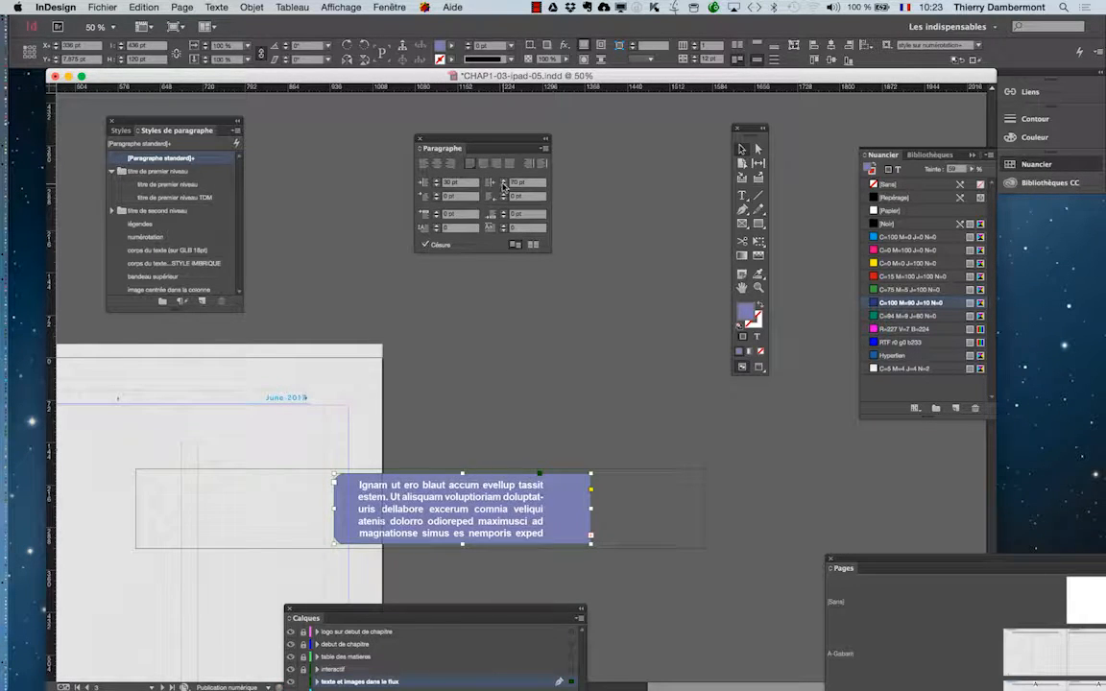
# Set the nested text's indents to 40 pt left and 60 pt right, and shift the purple frame rightward to about X 378 pt
pyautogui.keyDown('shift'); pyautogui.click(503, 186); pyautogui.keyUp('shift')
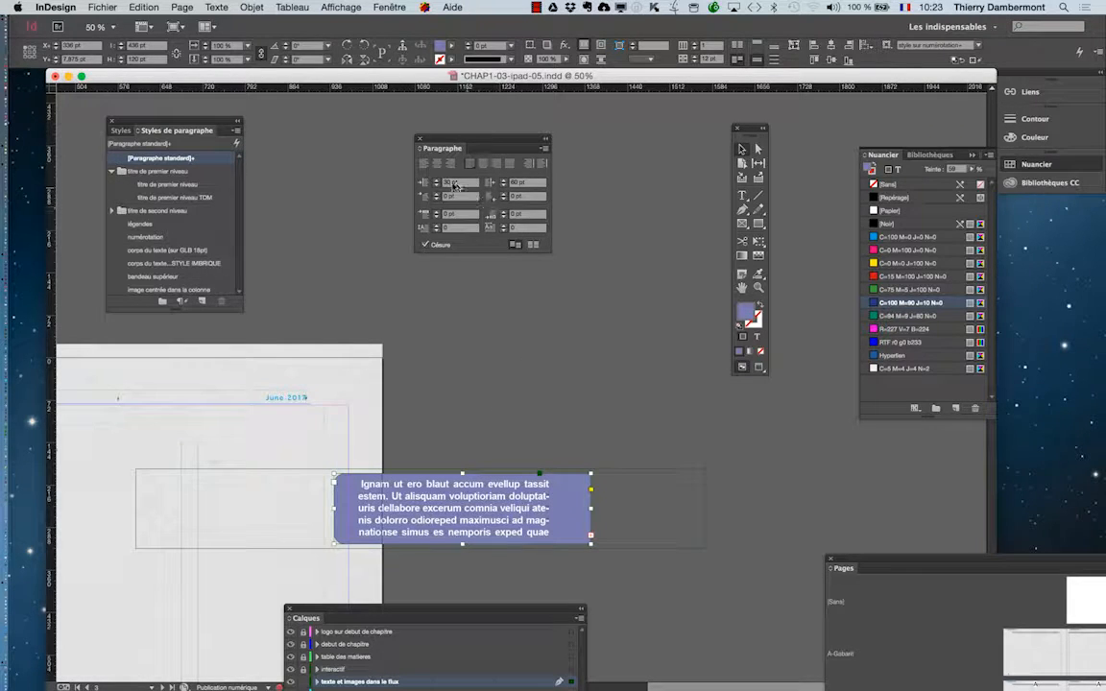
pyautogui.keyDown('shift'); pyautogui.click(437, 182); pyautogui.keyUp('shift')
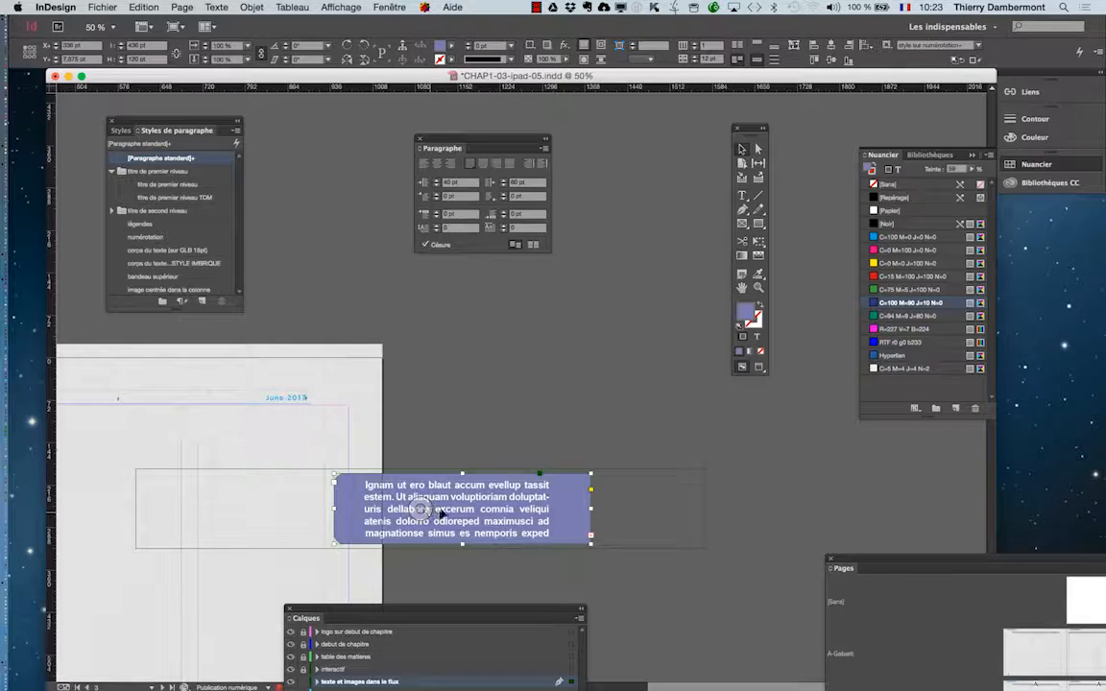
pyautogui.moveTo(441, 512); pyautogui.dragTo(467, 513)
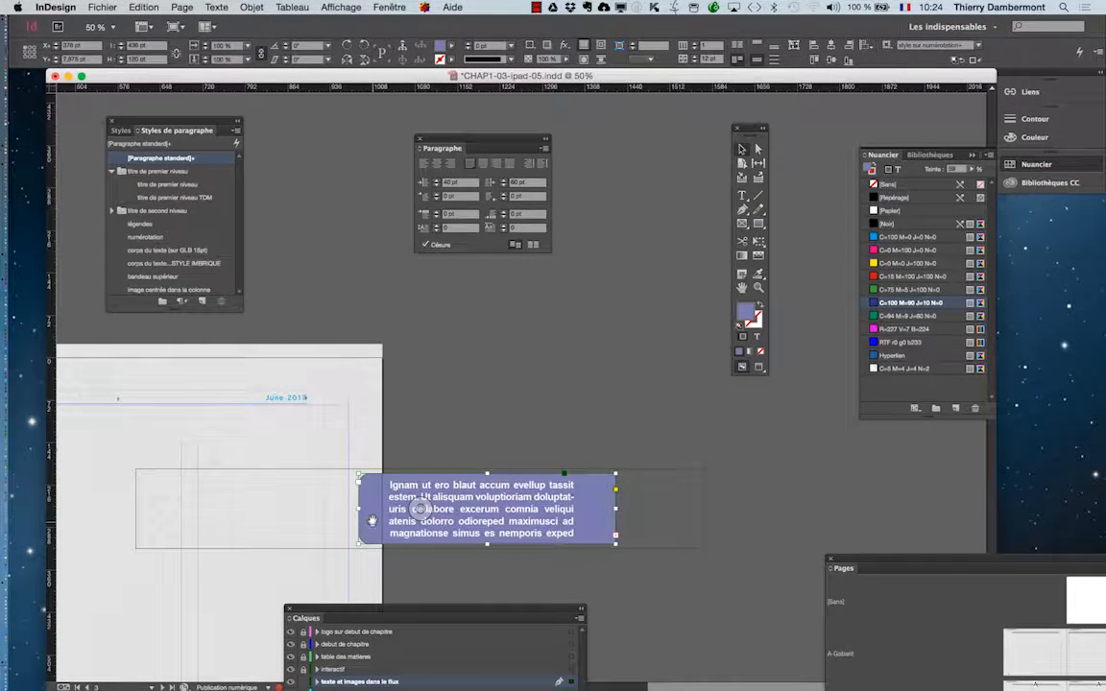
pyautogui.click(586, 297)
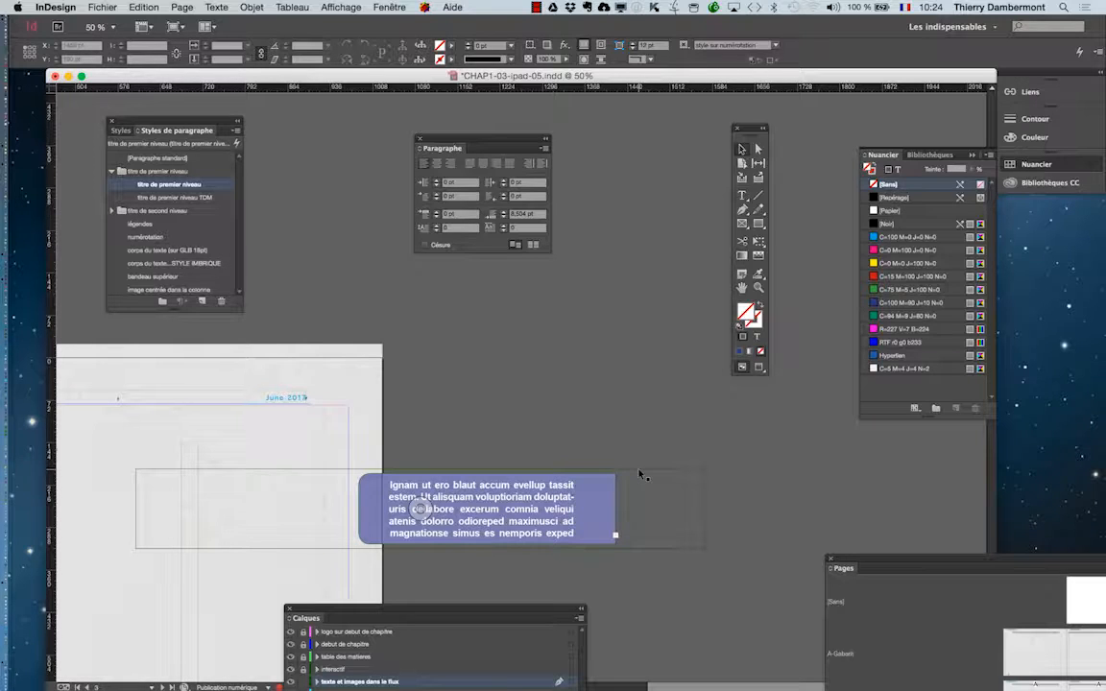
# Narrow the container frame from its right side to about 418 pt wide so that it ends at the page's right edge
pyautogui.click(631, 473)
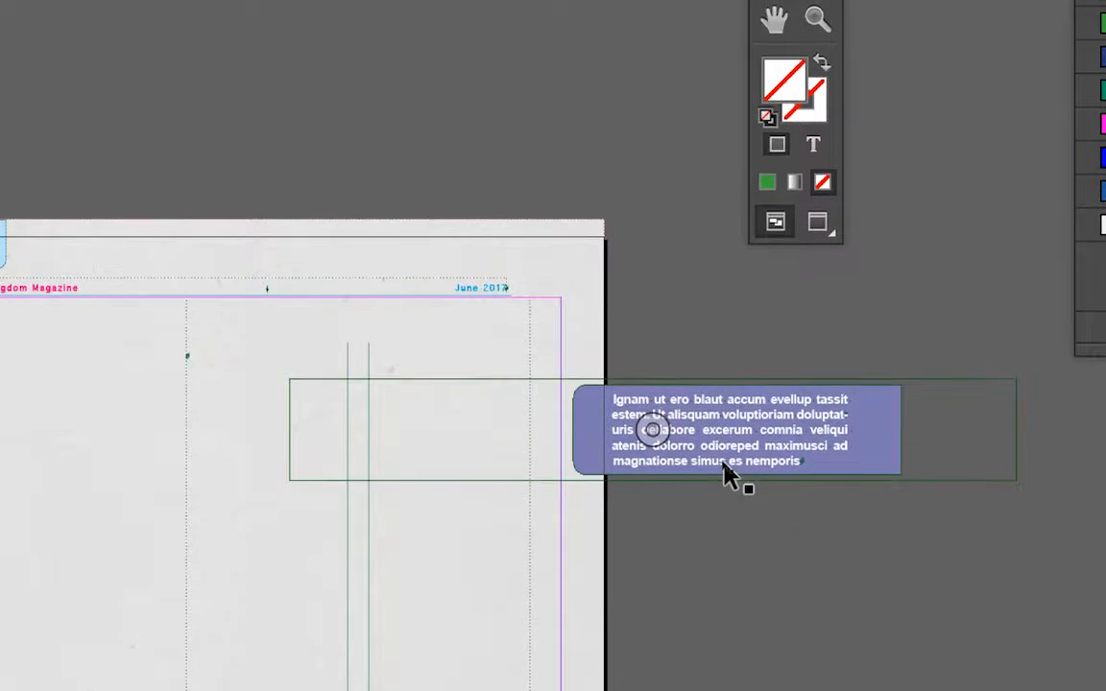
pyautogui.click(724, 470)
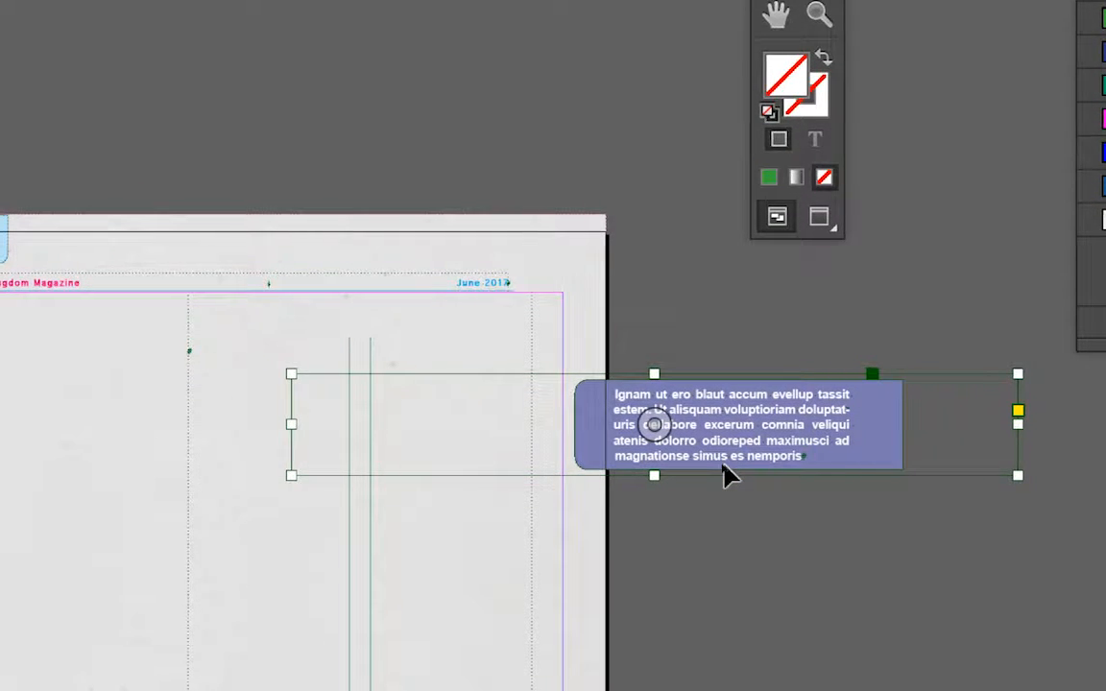
pyautogui.click(760, 490)
pyautogui.click(736, 468)
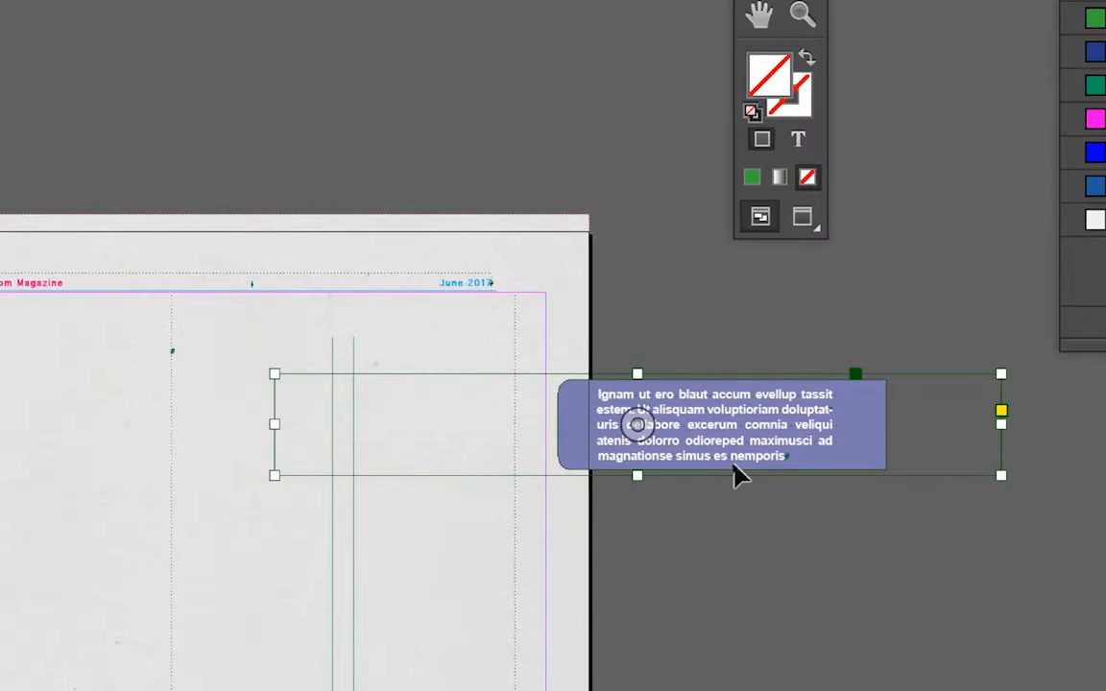
pyautogui.moveTo(814, 451); pyautogui.dragTo(420, 460)
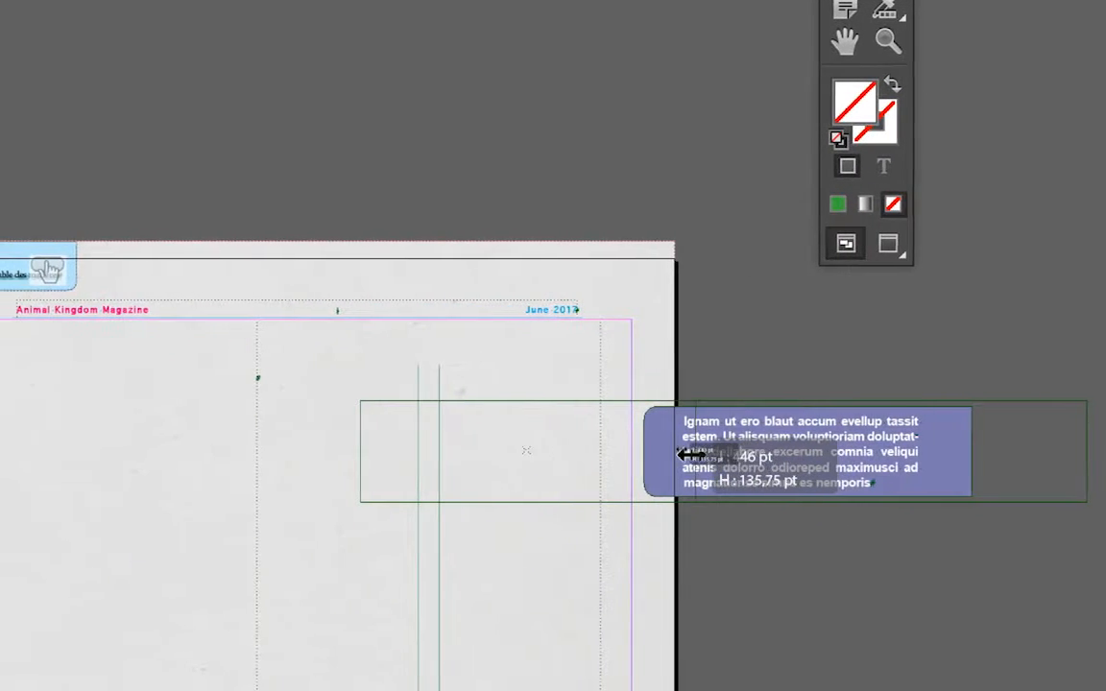
pyautogui.moveTo(687, 453)
pyautogui.mouseDown()
pyautogui.moveTo(670, 454)
pyautogui.moveTo(681, 455)
pyautogui.mouseUp()
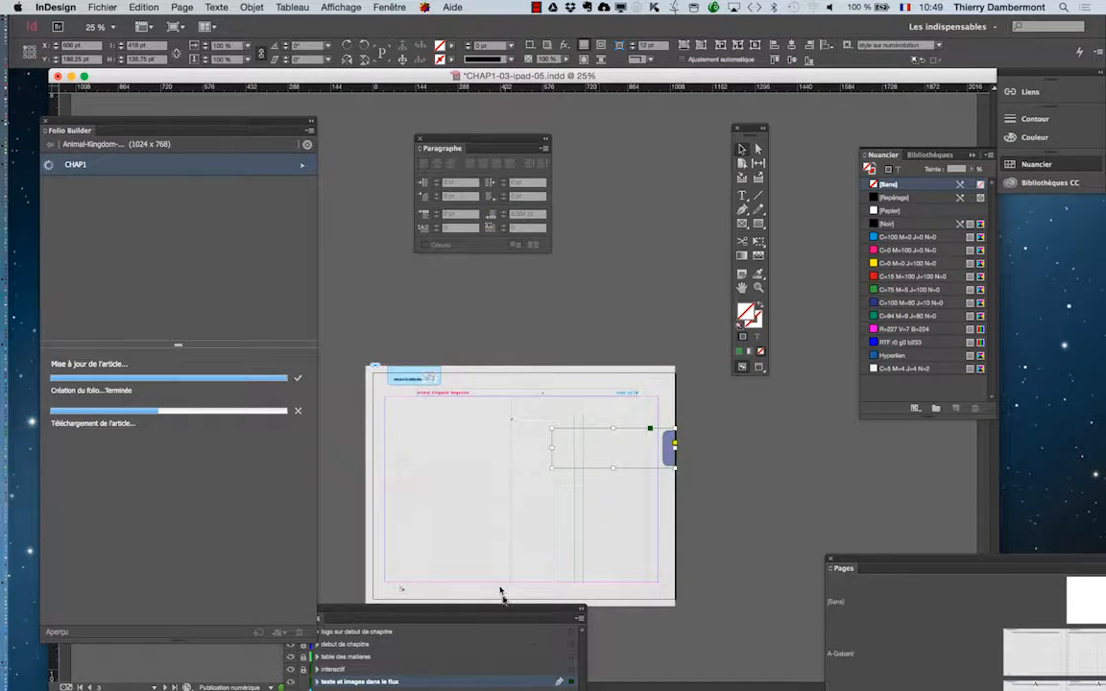
# Show the Folio Overlays panel and place it beside the page
pyautogui.click(371, 4)
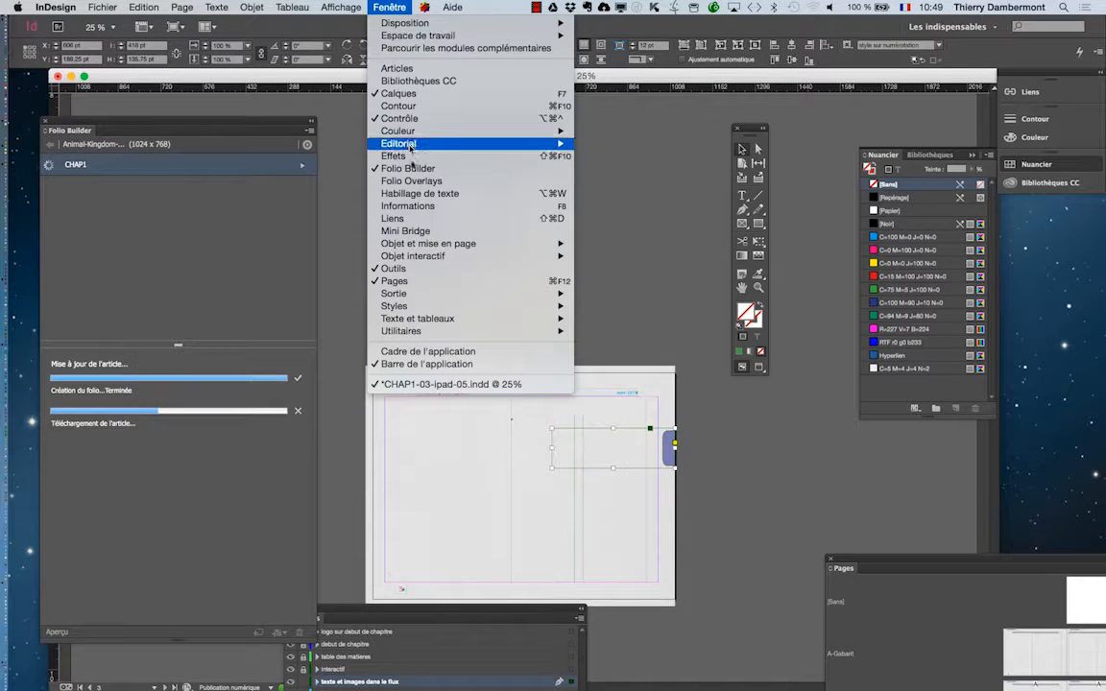
pyautogui.click(415, 181)
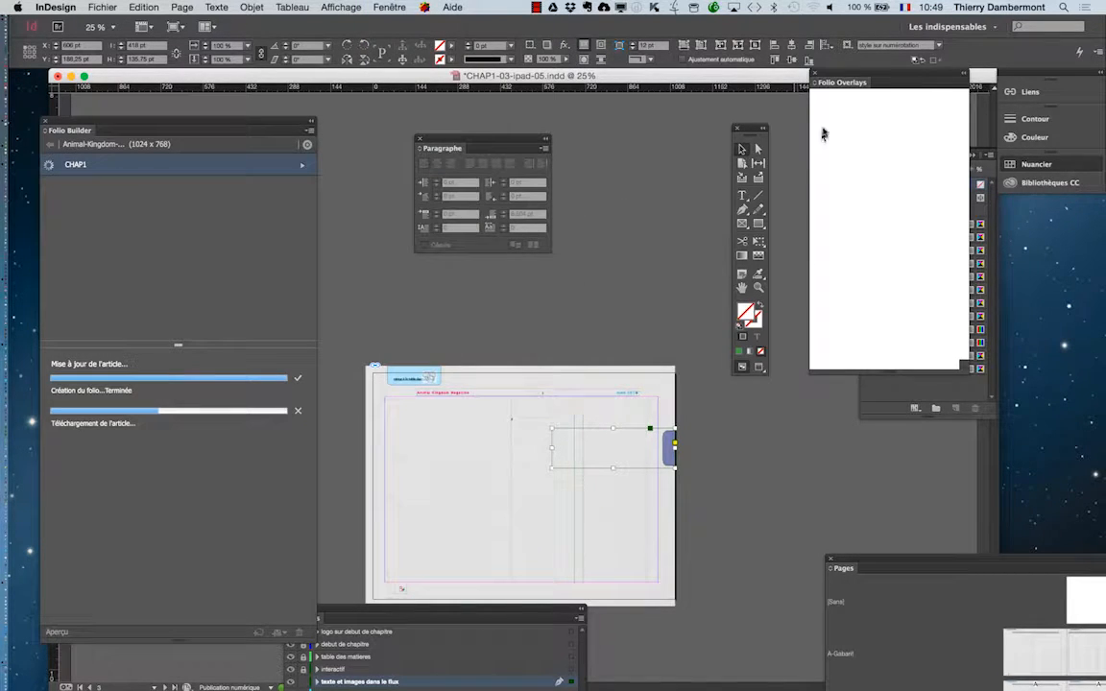
pyautogui.moveTo(831, 80)
pyautogui.mouseDown()
pyautogui.moveTo(758, 144)
pyautogui.moveTo(721, 242)
pyautogui.mouseUp()
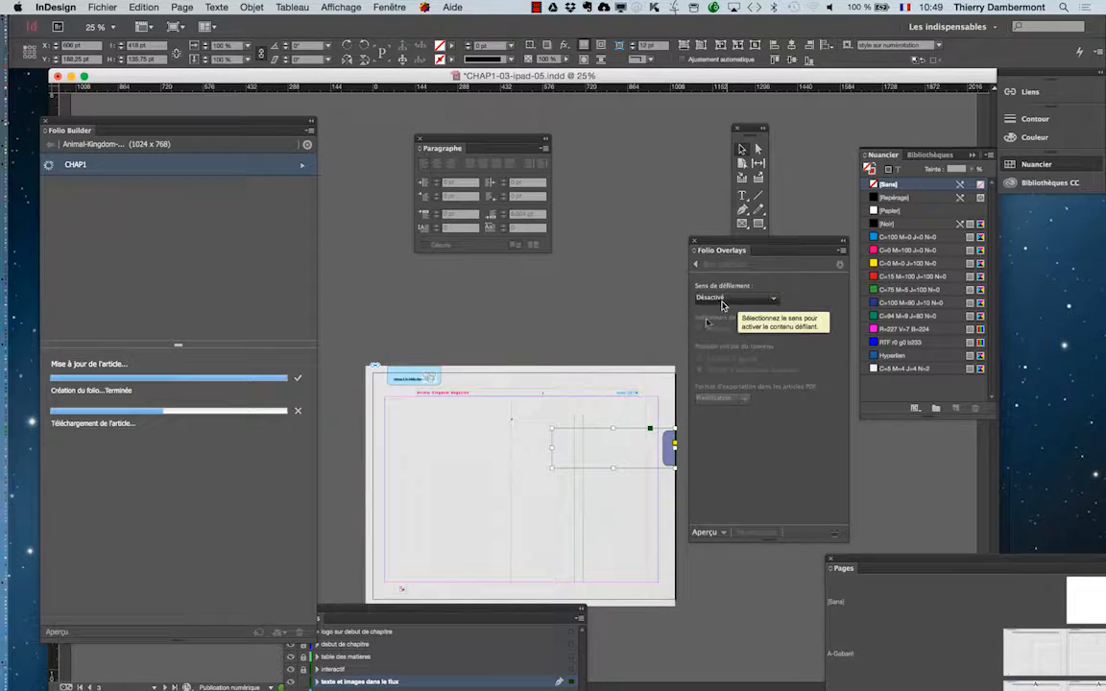
# Make the container frame a Bloc défilant overlay with Horizontale scrolling and the initial content position taken from the document
pyautogui.click(615, 435)
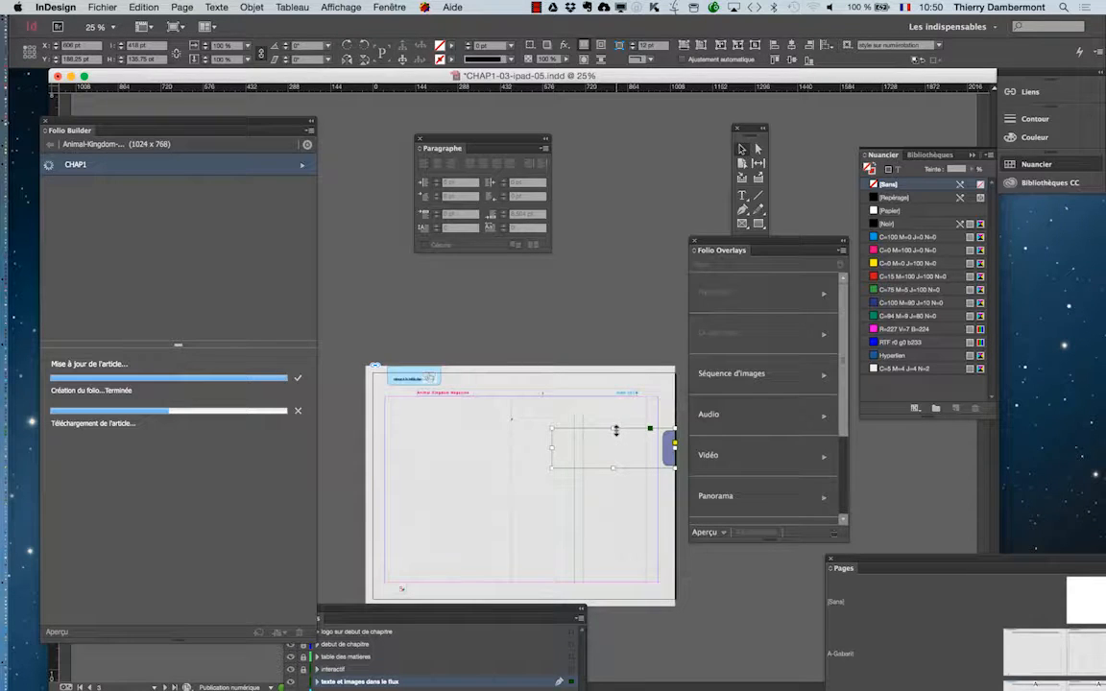
pyautogui.scroll(-3, 742, 495)
pyautogui.click(744, 497)
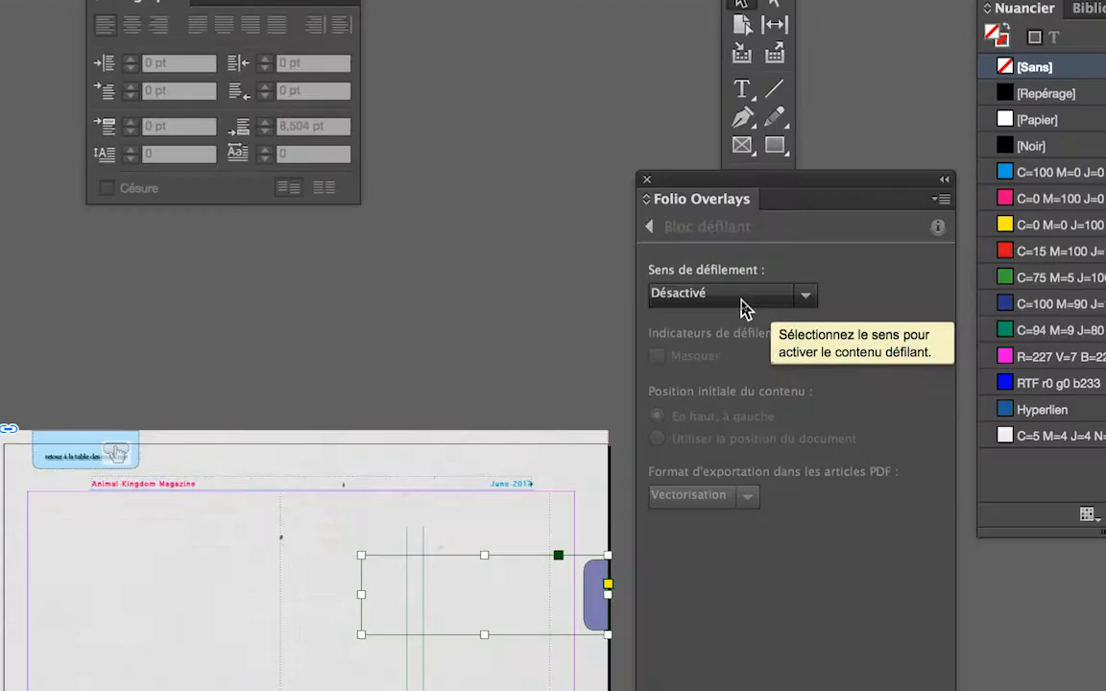
pyautogui.click(740, 305)
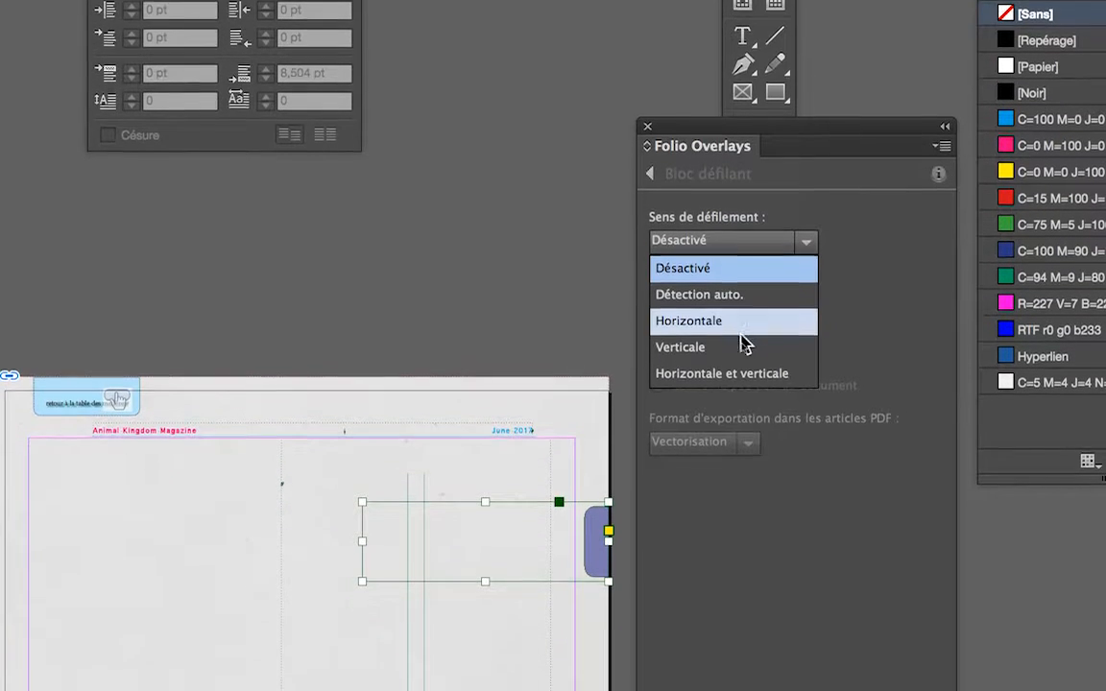
pyautogui.click(744, 327)
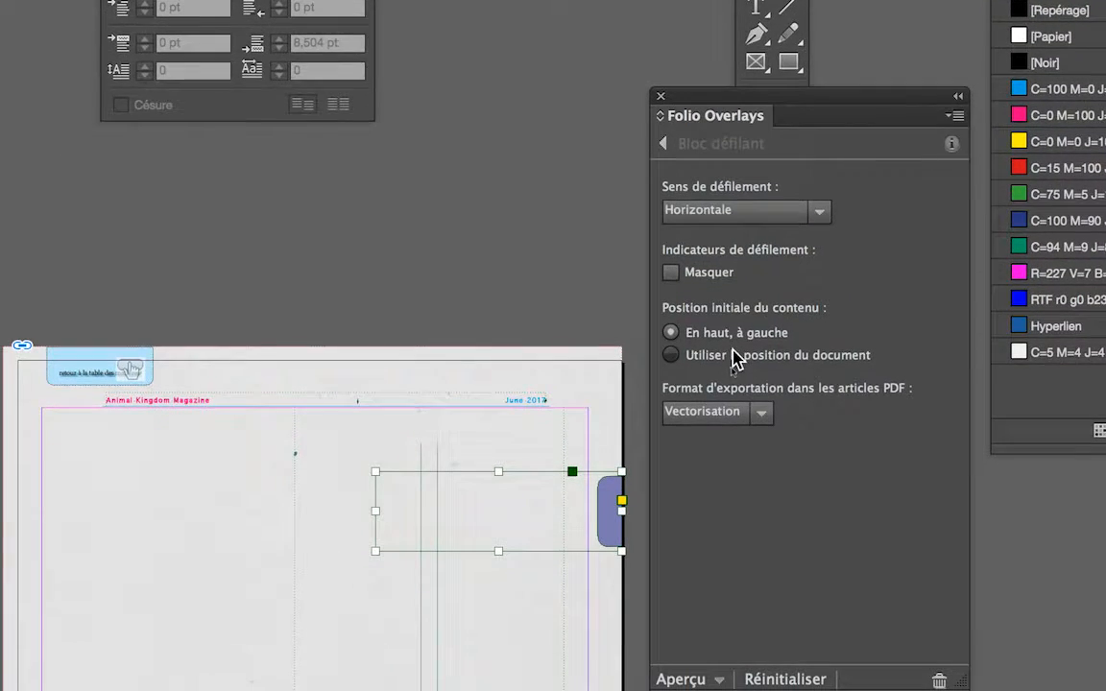
pyautogui.click(727, 401)
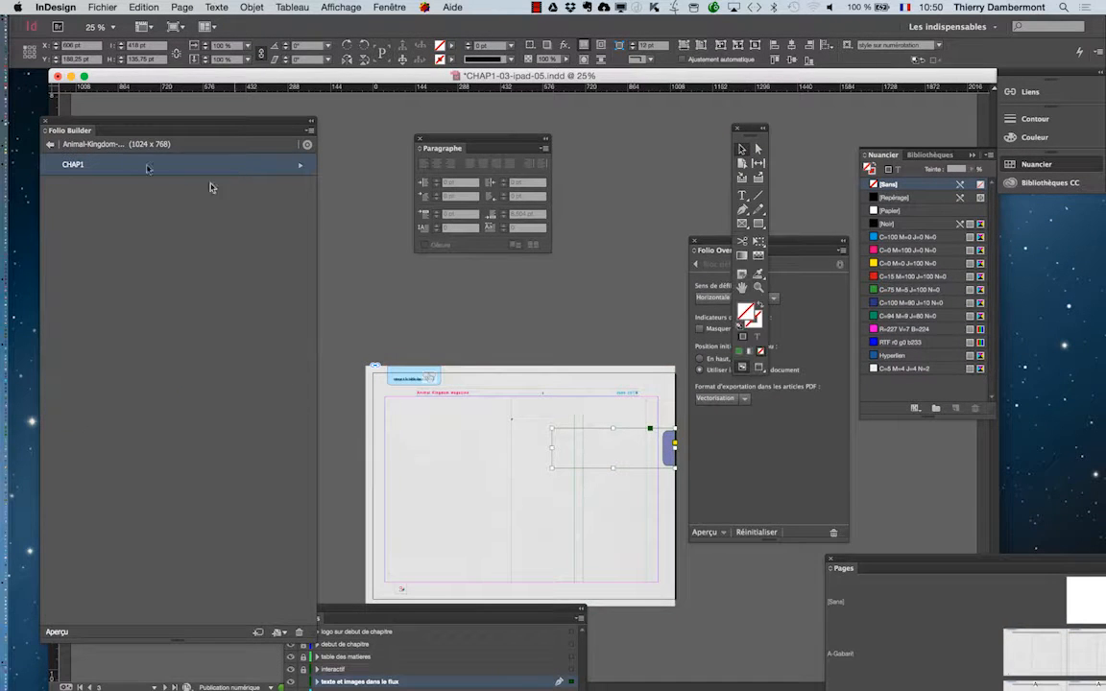
# Save the document and update the CHAP1 article in the Animal-Kingdom-01 folio
pyautogui.click(51, 146)
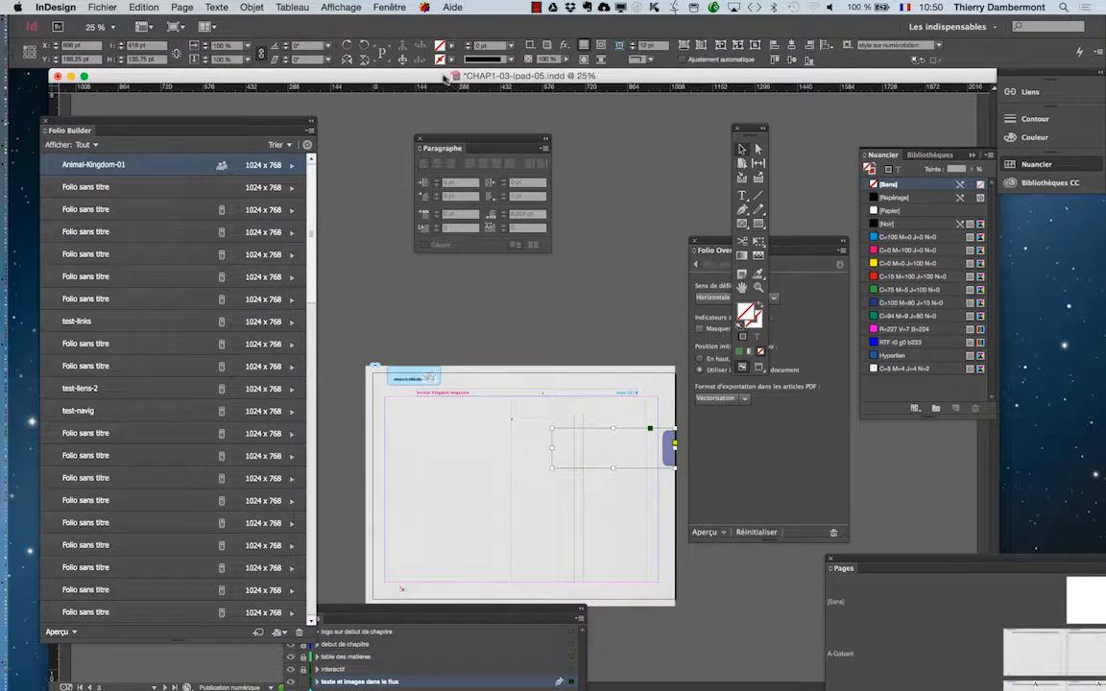
pyautogui.click(96, 5)
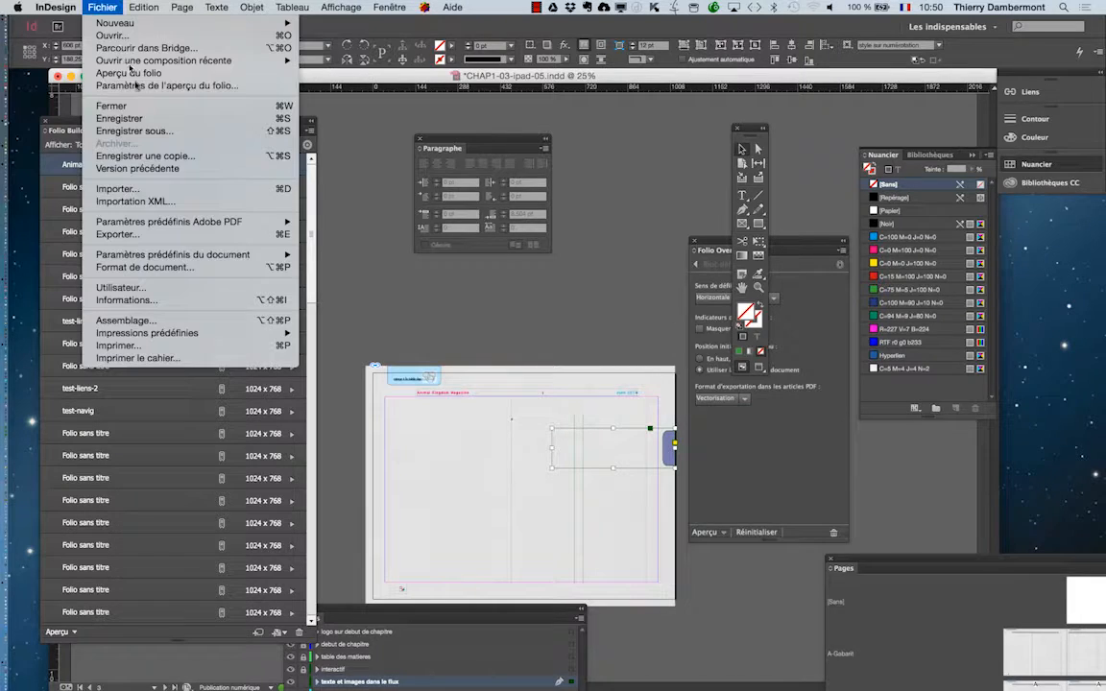
pyautogui.click(145, 117)
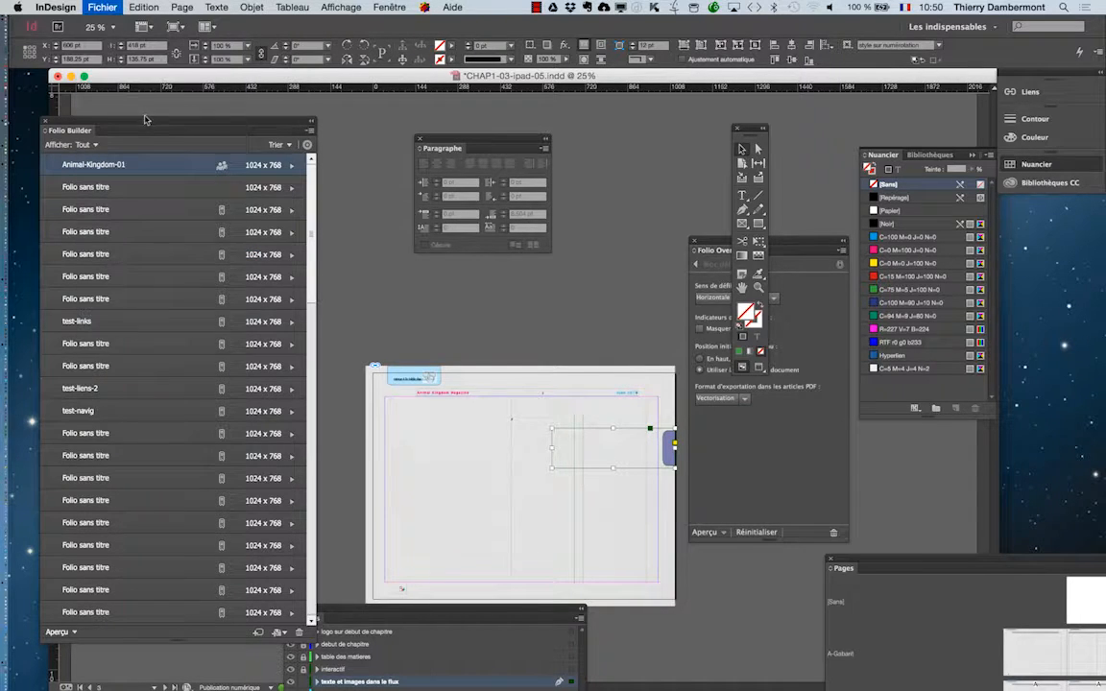
pyautogui.doubleClick(156, 168)
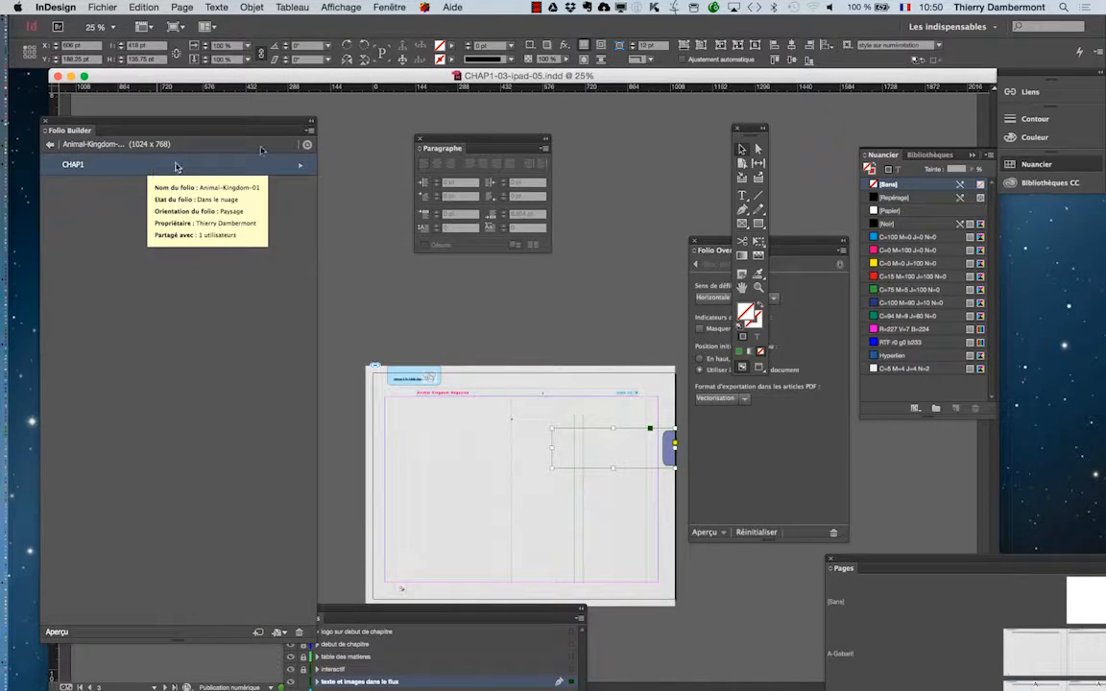
pyautogui.click(311, 129)
pyautogui.click(357, 176)
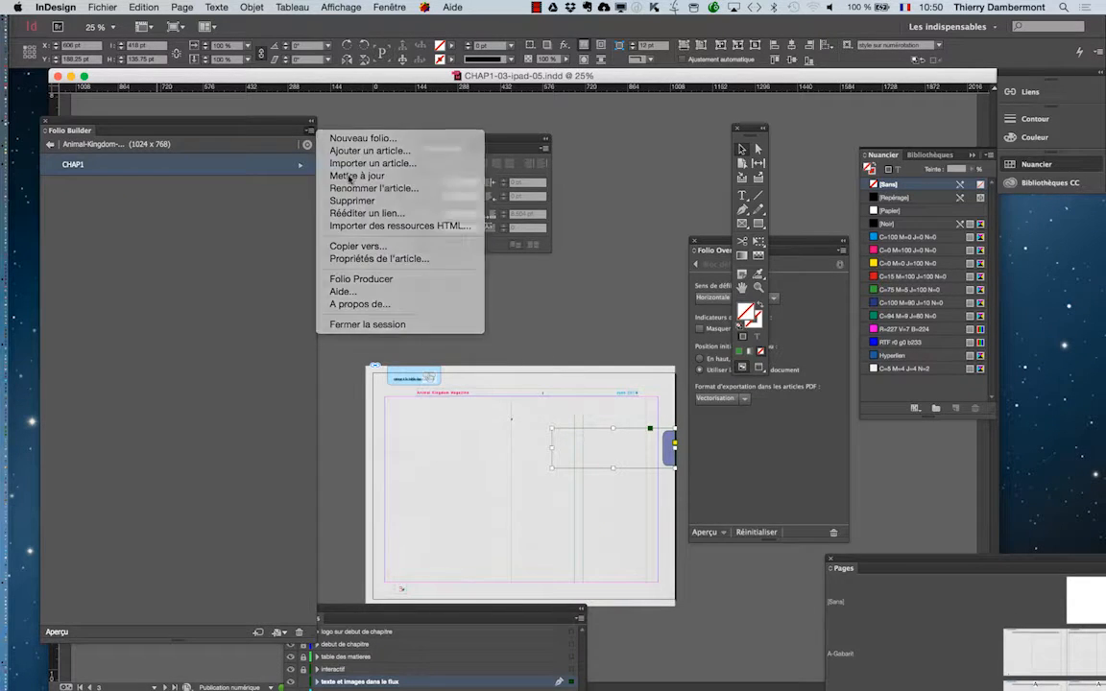